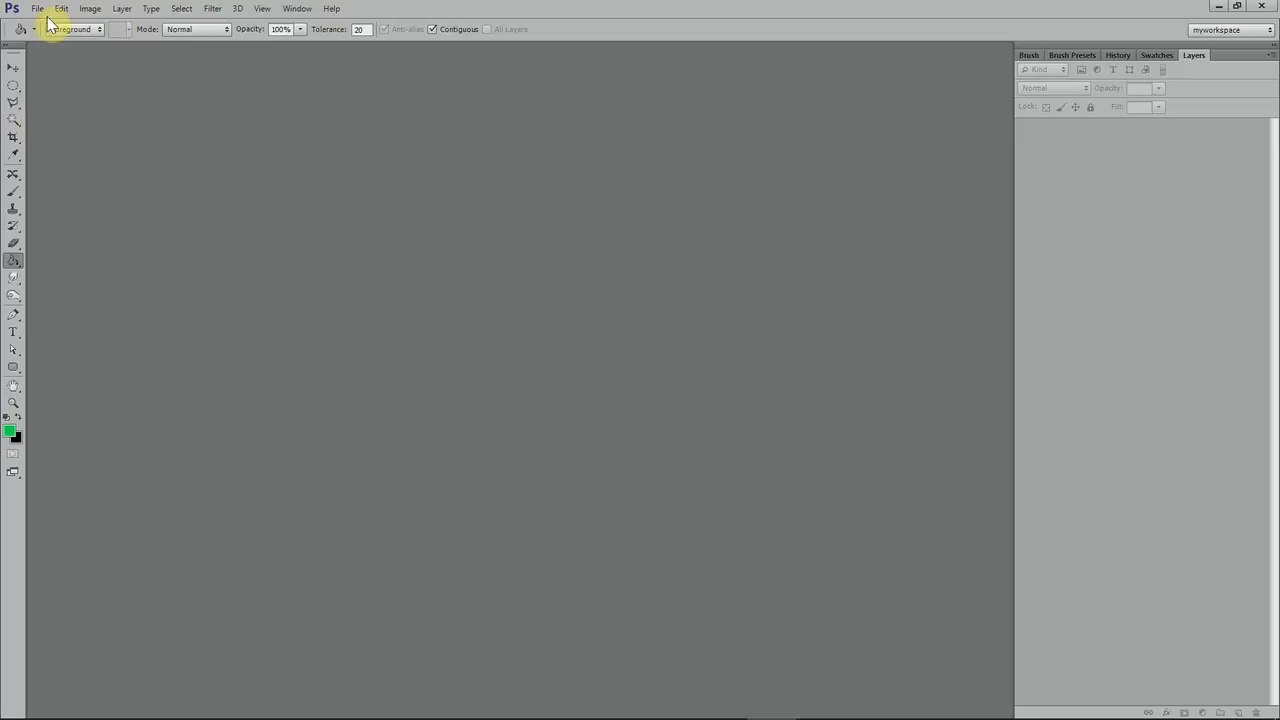
Create an 800 × 600 pixel document with a transparent background and fill its layer with white
left_click(49, 25)
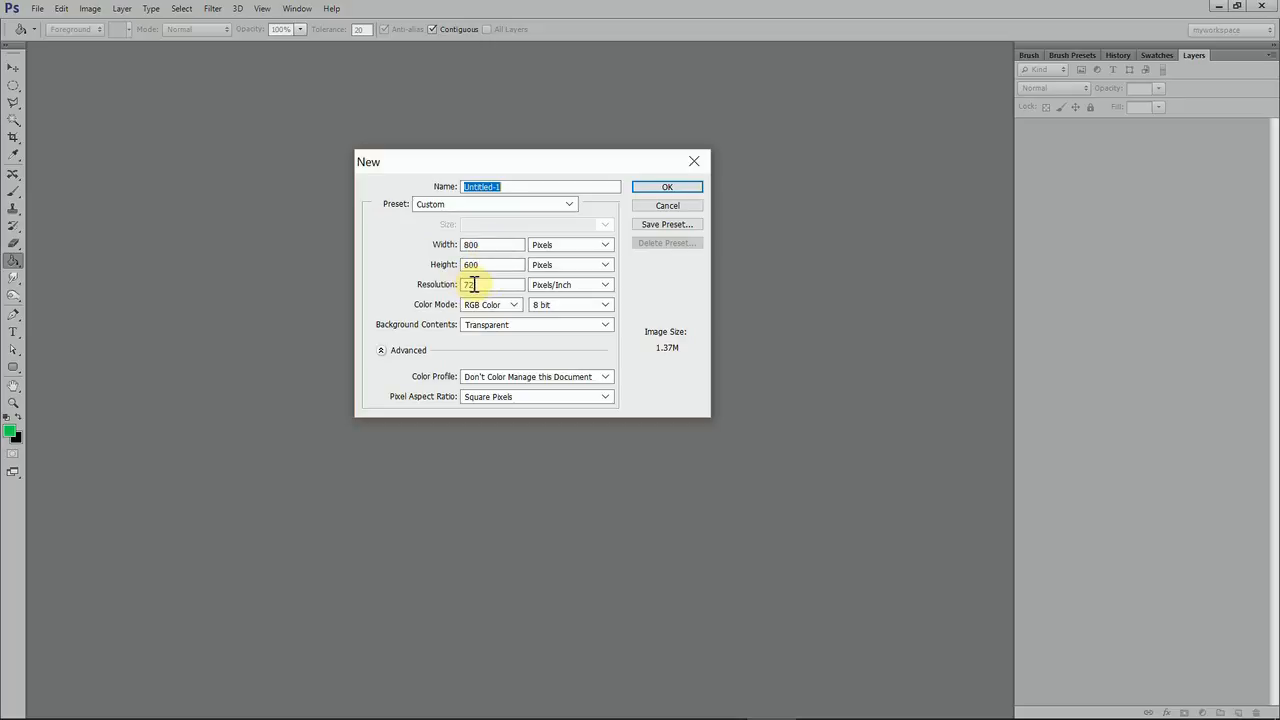
left_click(660, 189)
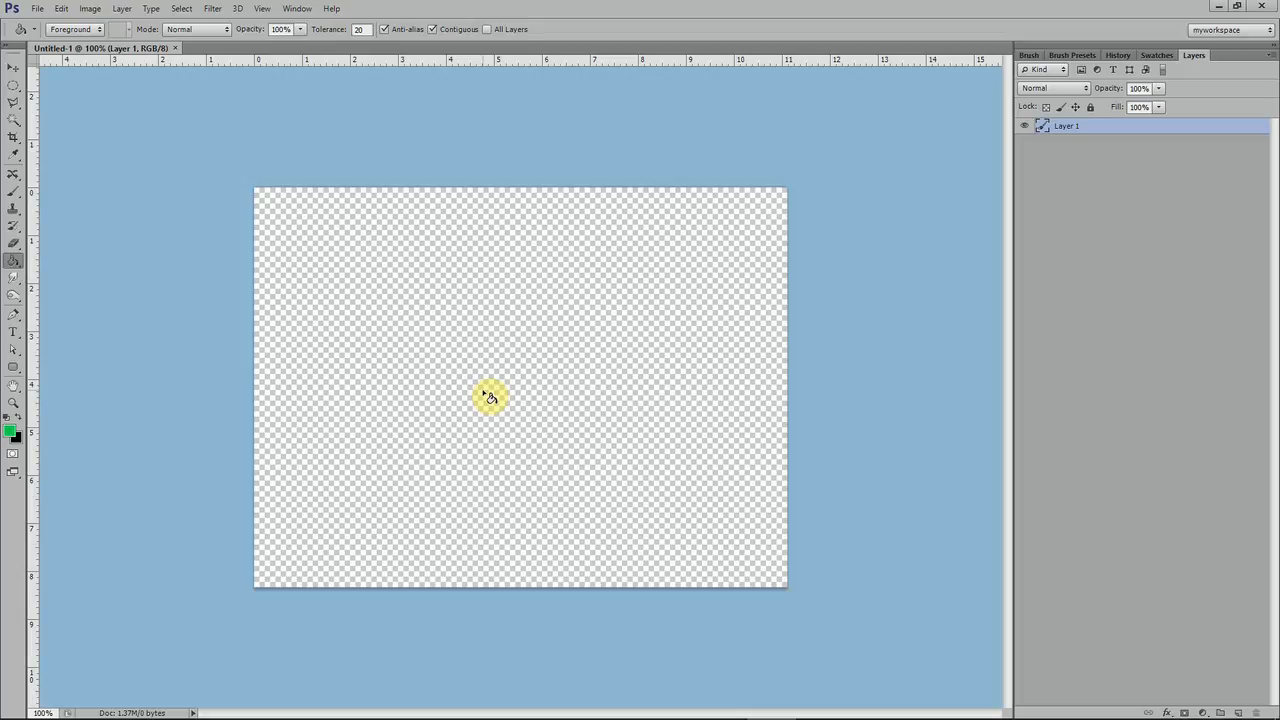
left_click(8, 423)
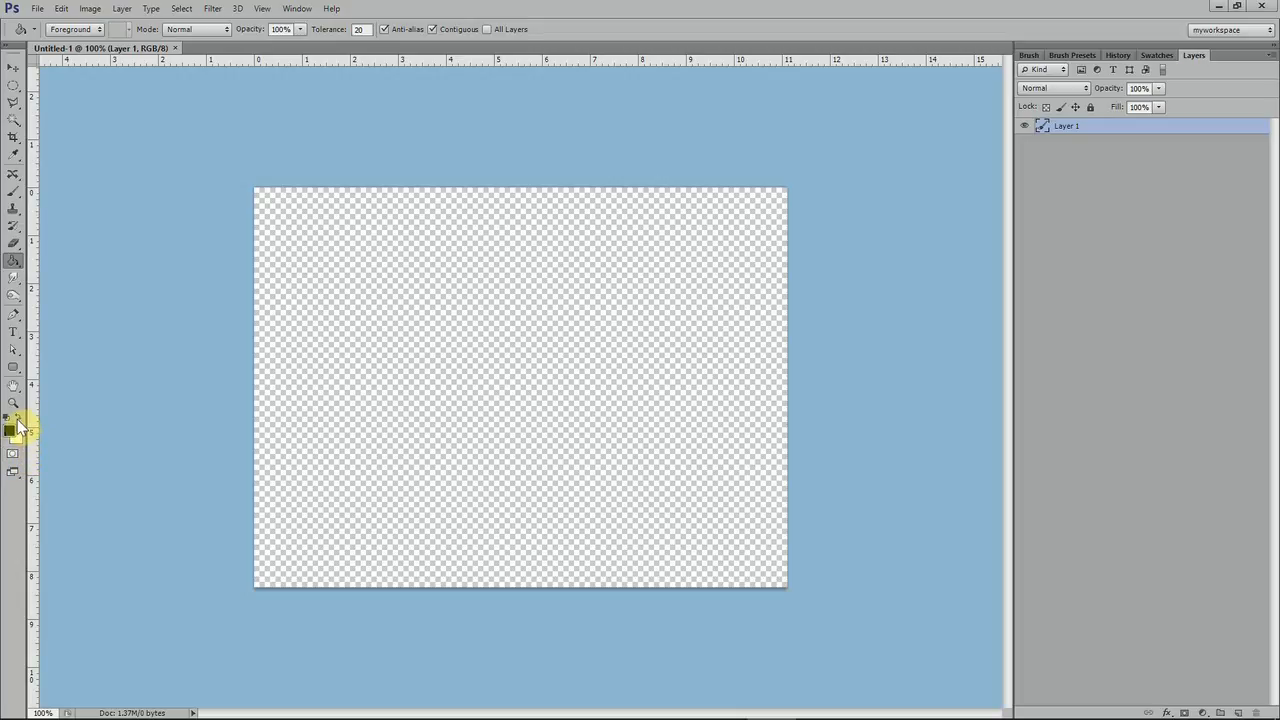
left_click(22, 419)
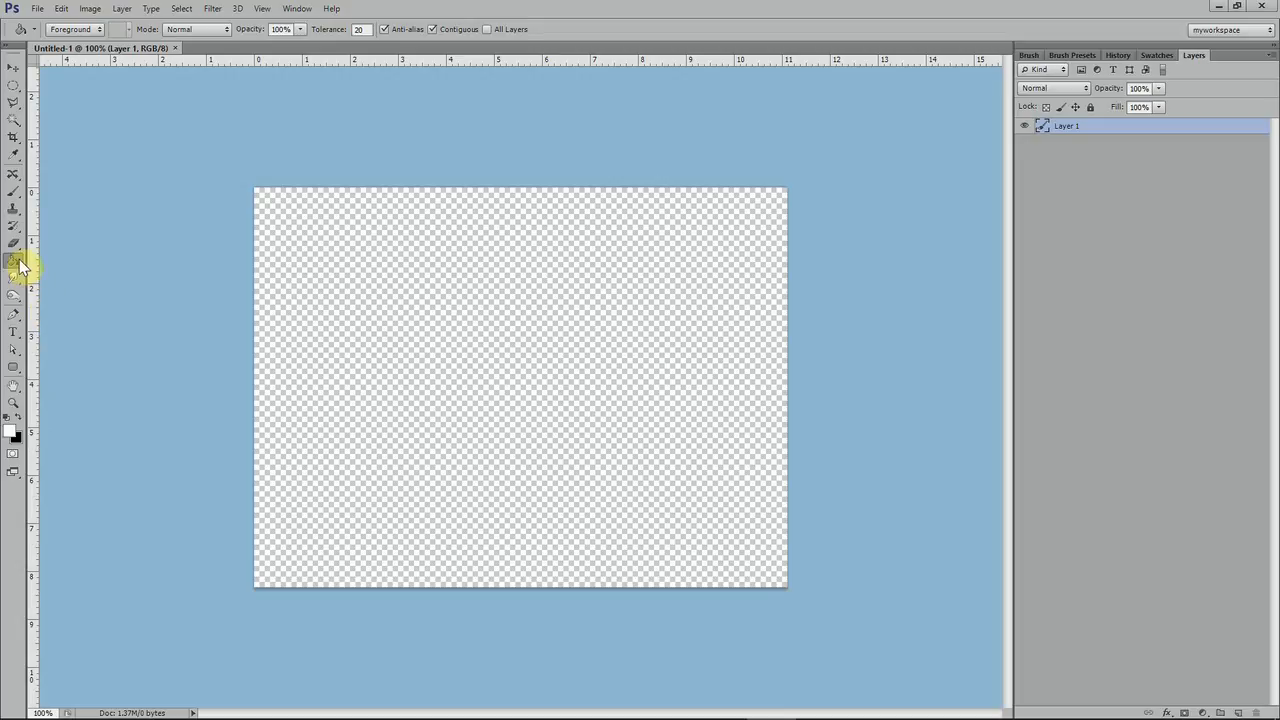
left_click(523, 345)
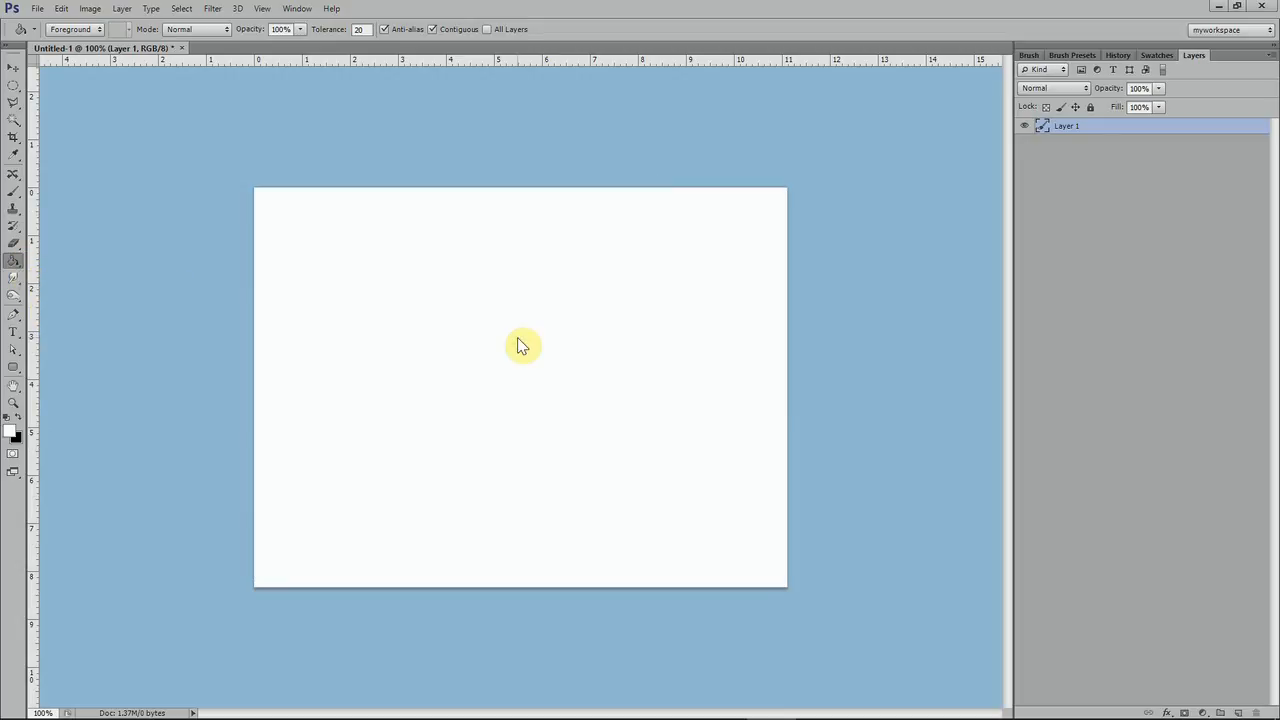
Rename the white-filled layer as "white bg"
double_click(1068, 127)
type("white")
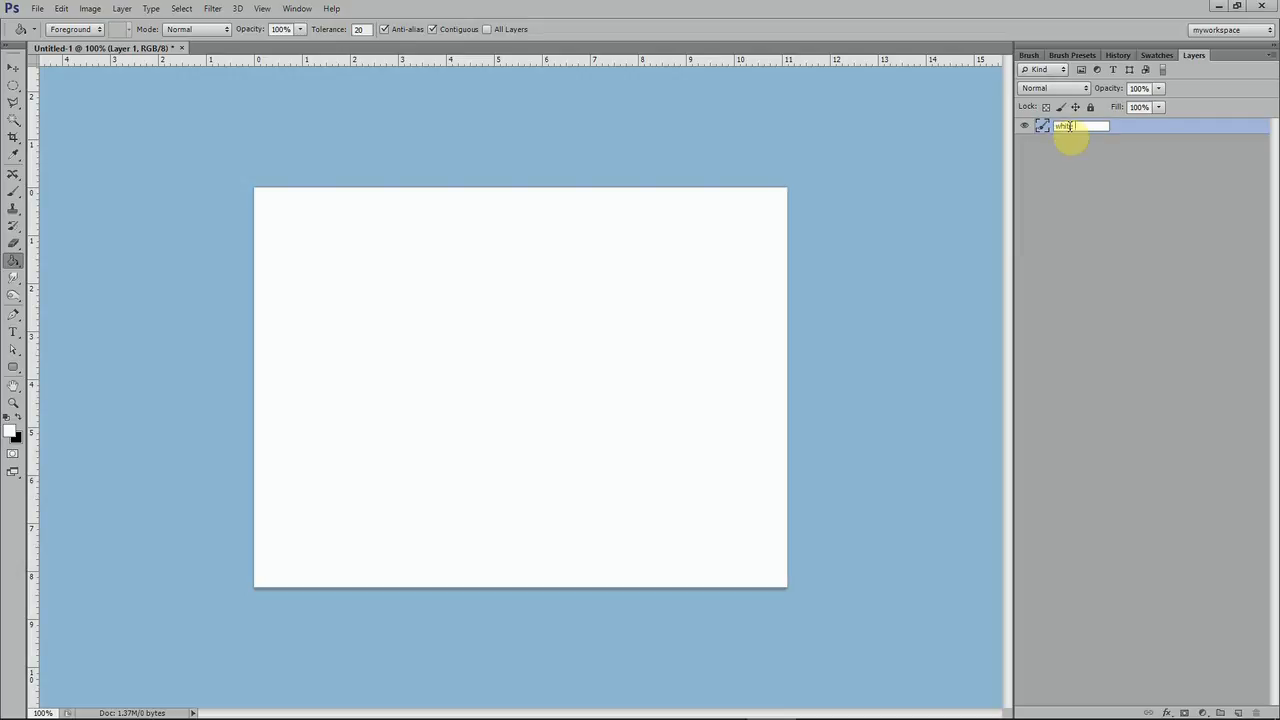
type(" bg")
left_click(1087, 184)
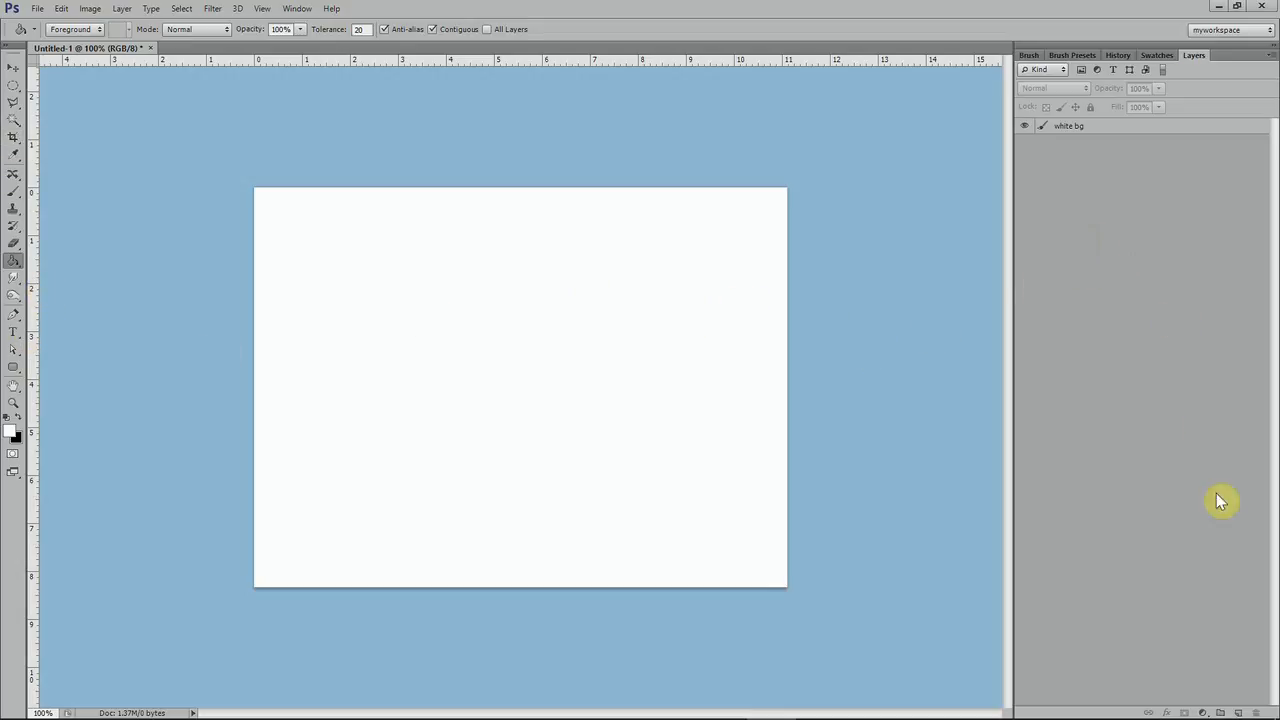
Add a new empty layer above "white bg" and lock all of the "white bg" layer
left_click(1238, 713)
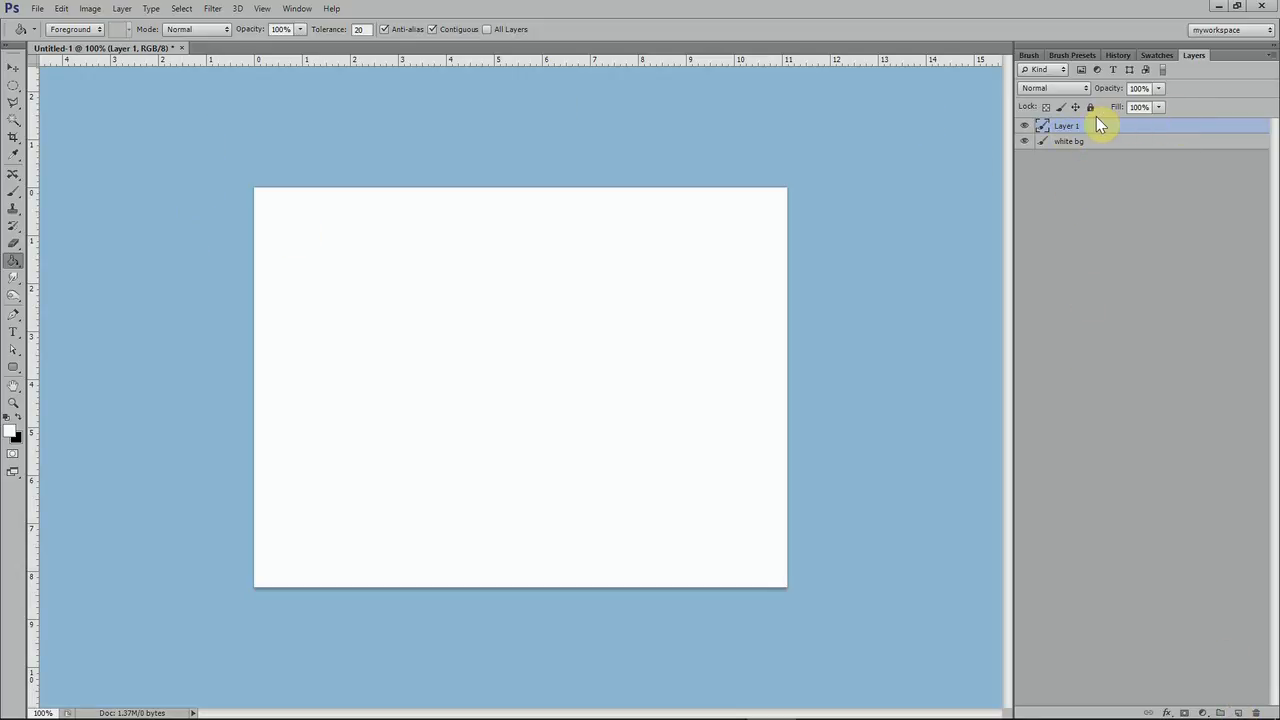
left_click(1098, 142)
left_click(1090, 108)
left_click(1097, 130)
left_click(16, 376)
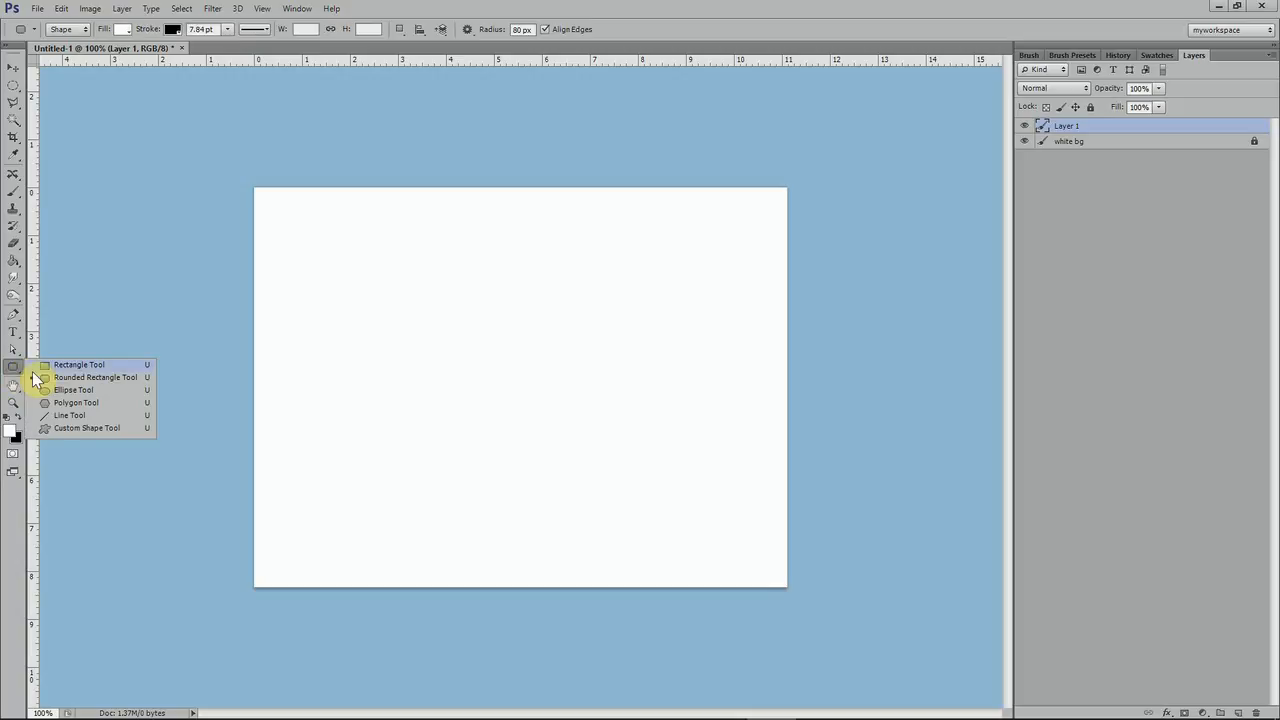
left_click(20, 372)
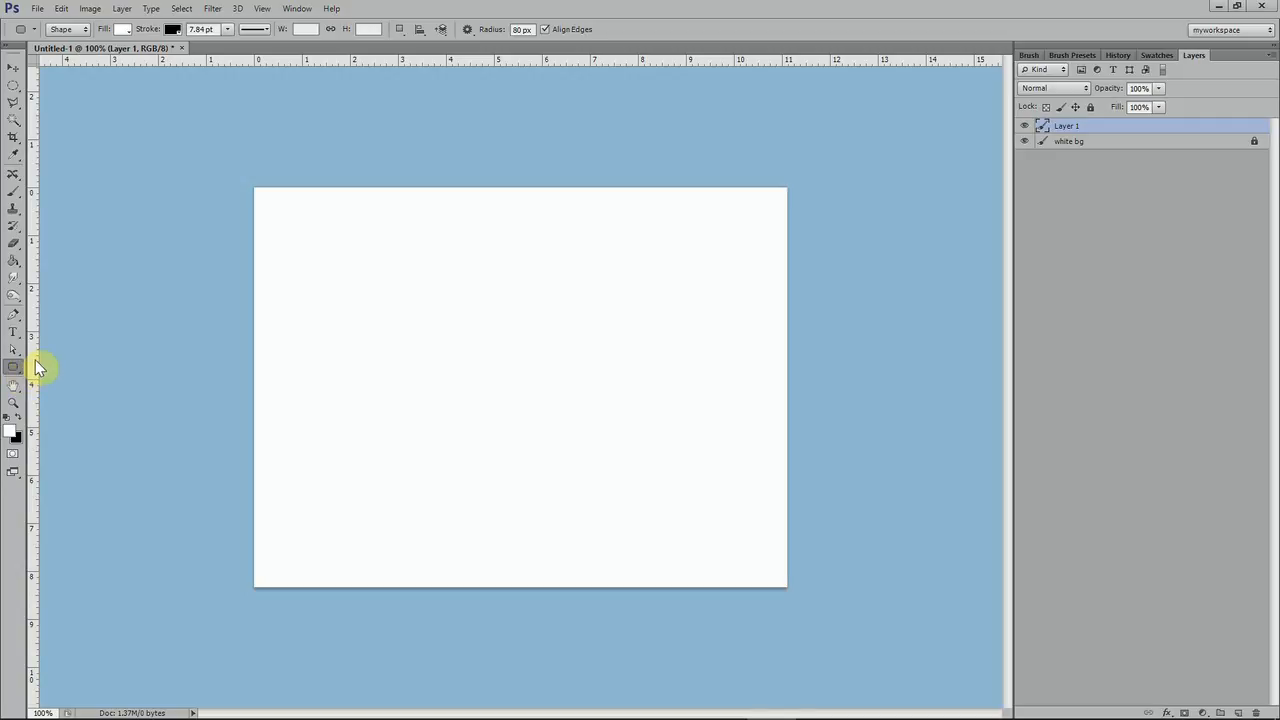
left_click(13, 352)
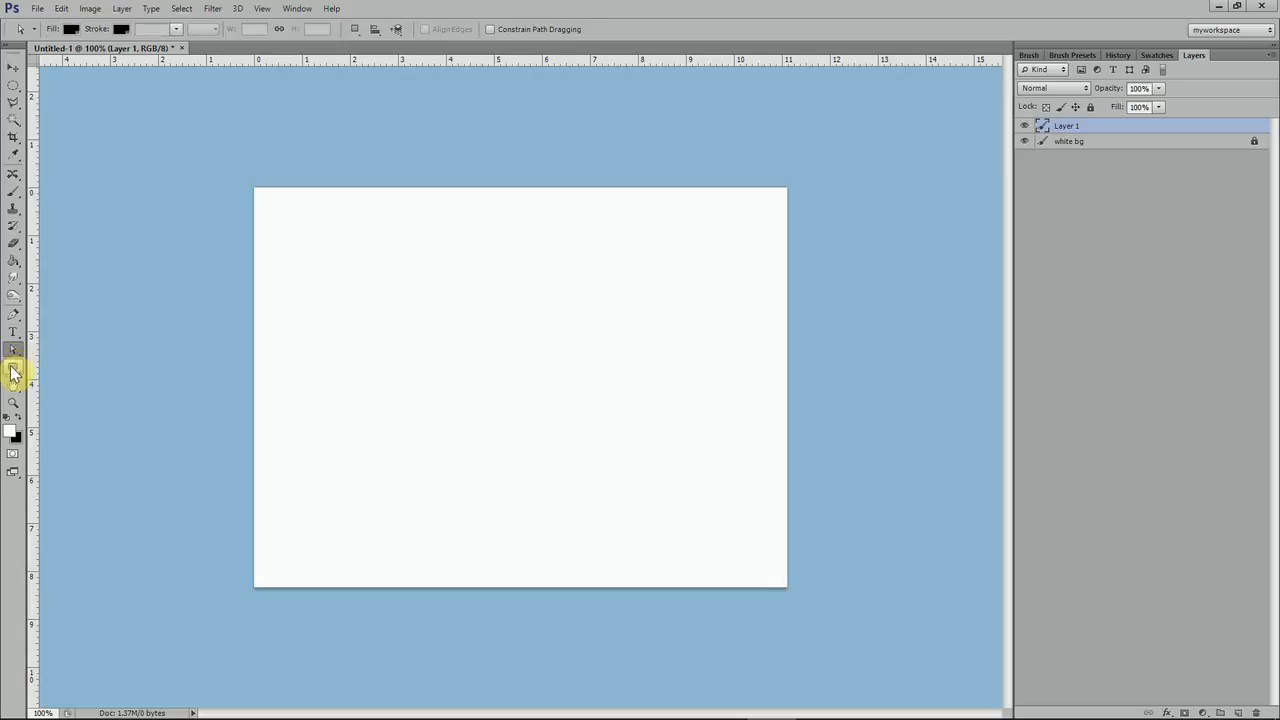
left_click(14, 368)
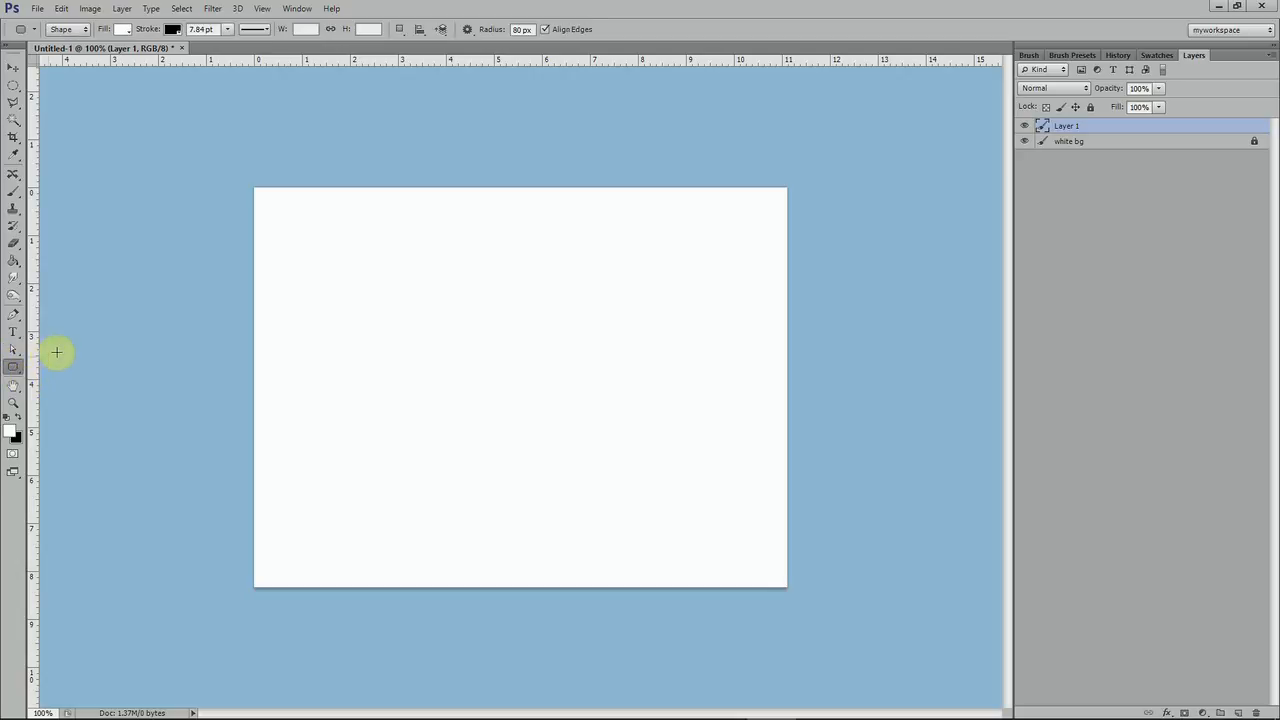
left_click(14, 352)
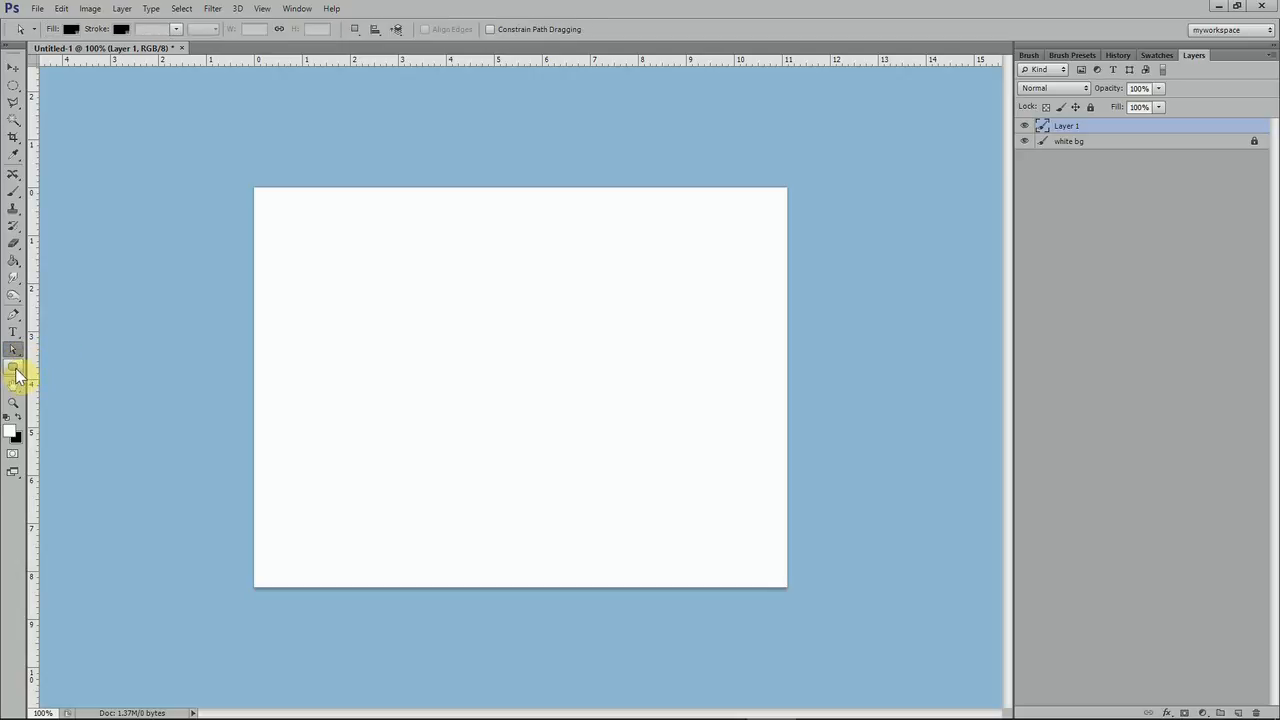
Draw a rectangle shape about 581 × 302 px near the middle of the canvas with the Rectangle tool
left_click(16, 376)
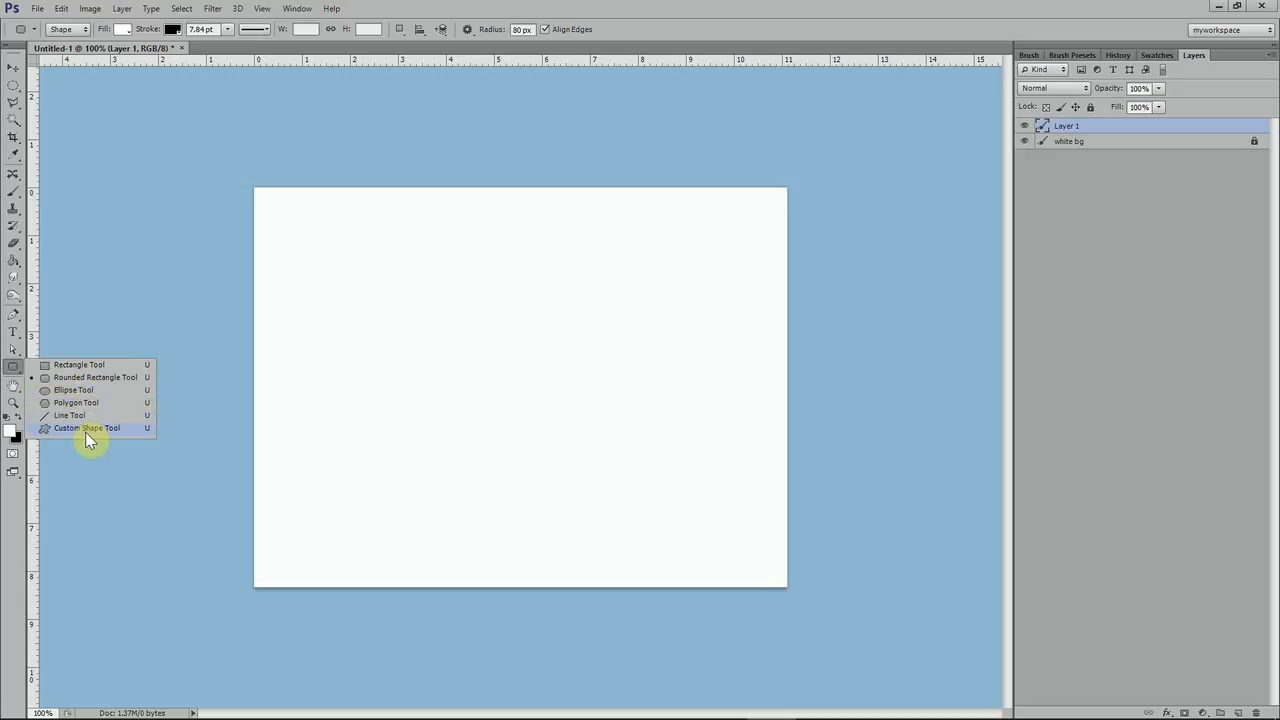
left_click(64, 366)
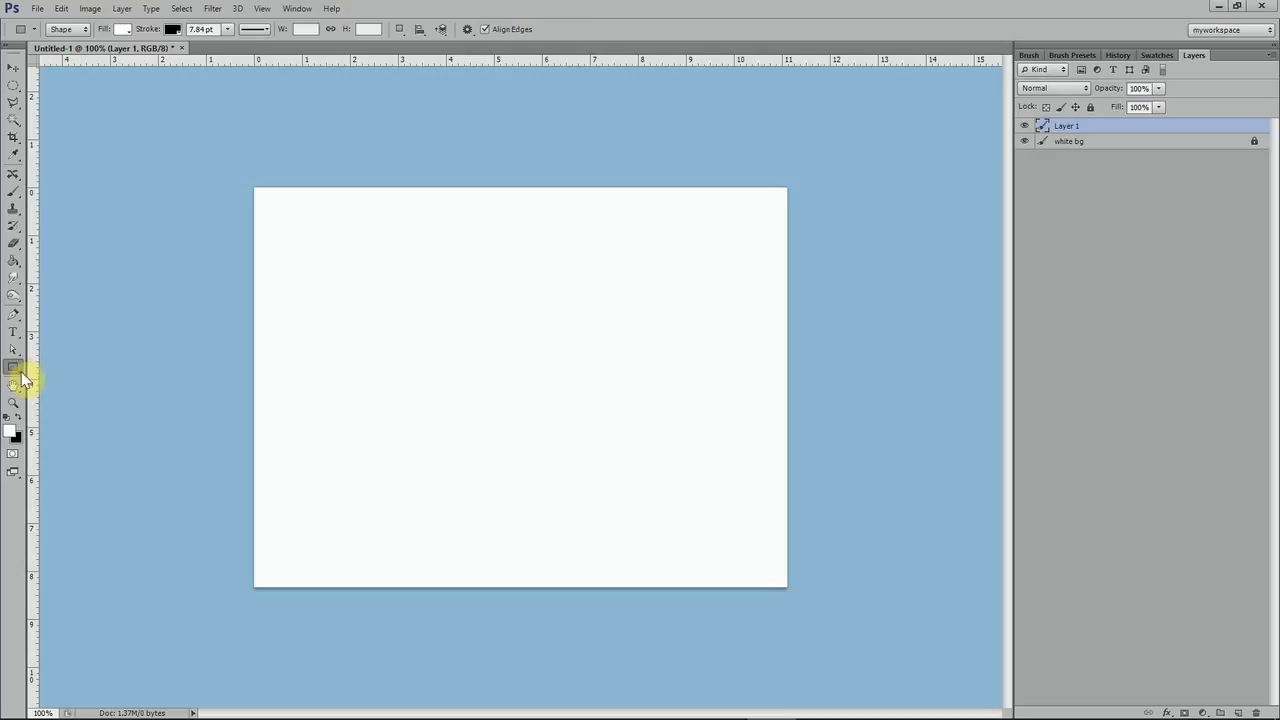
left_click(19, 372)
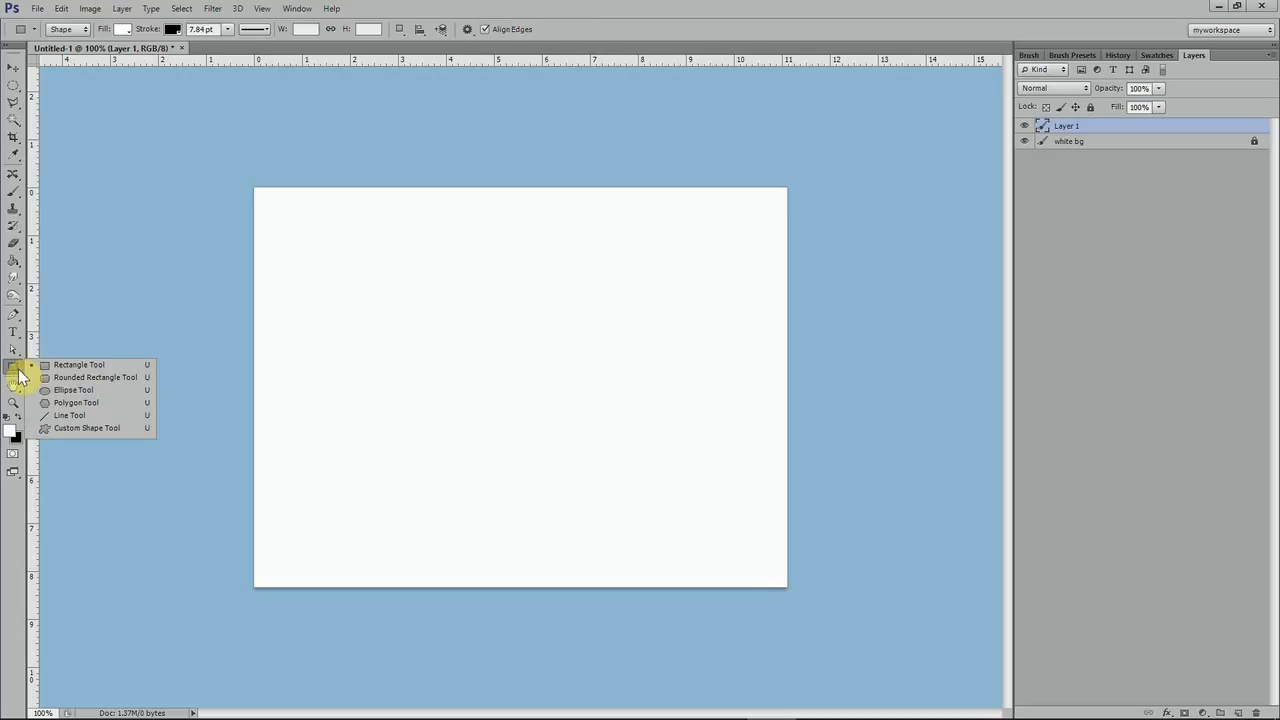
left_click(79, 366)
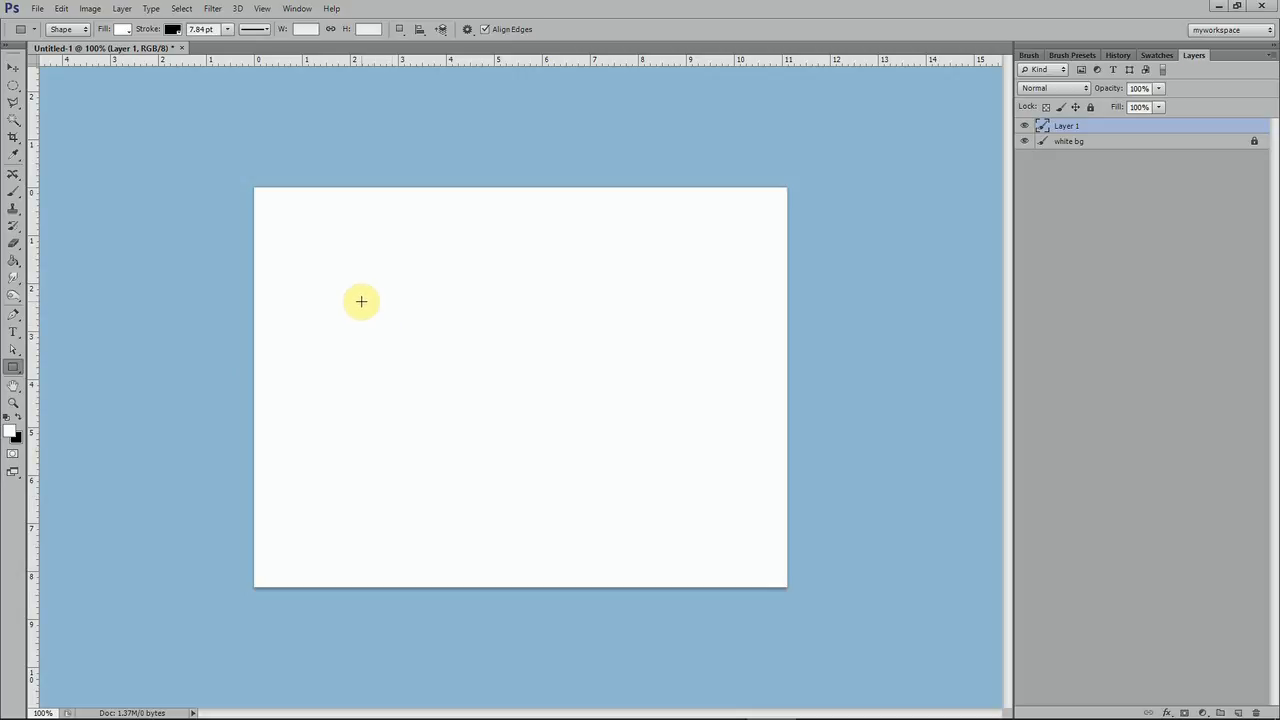
left_click_drag(333, 281, 719, 481)
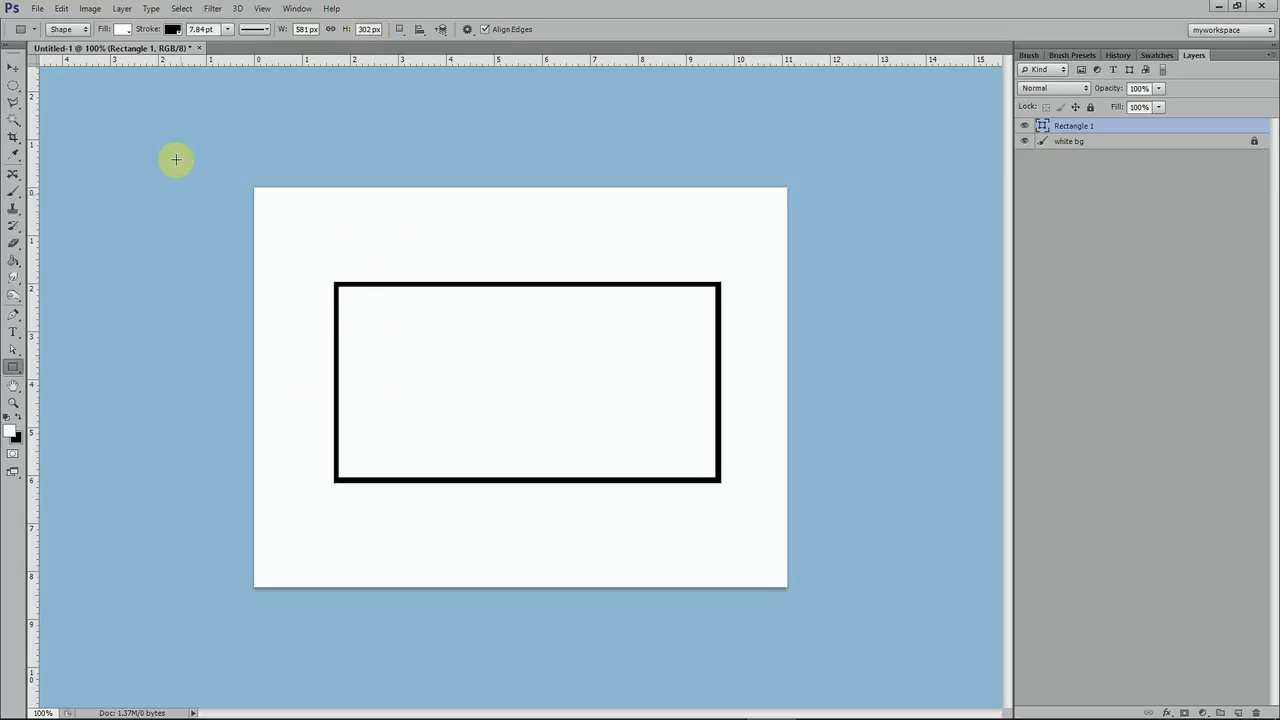
Set the rectangle's stroke colour to magenta
left_click(173, 29)
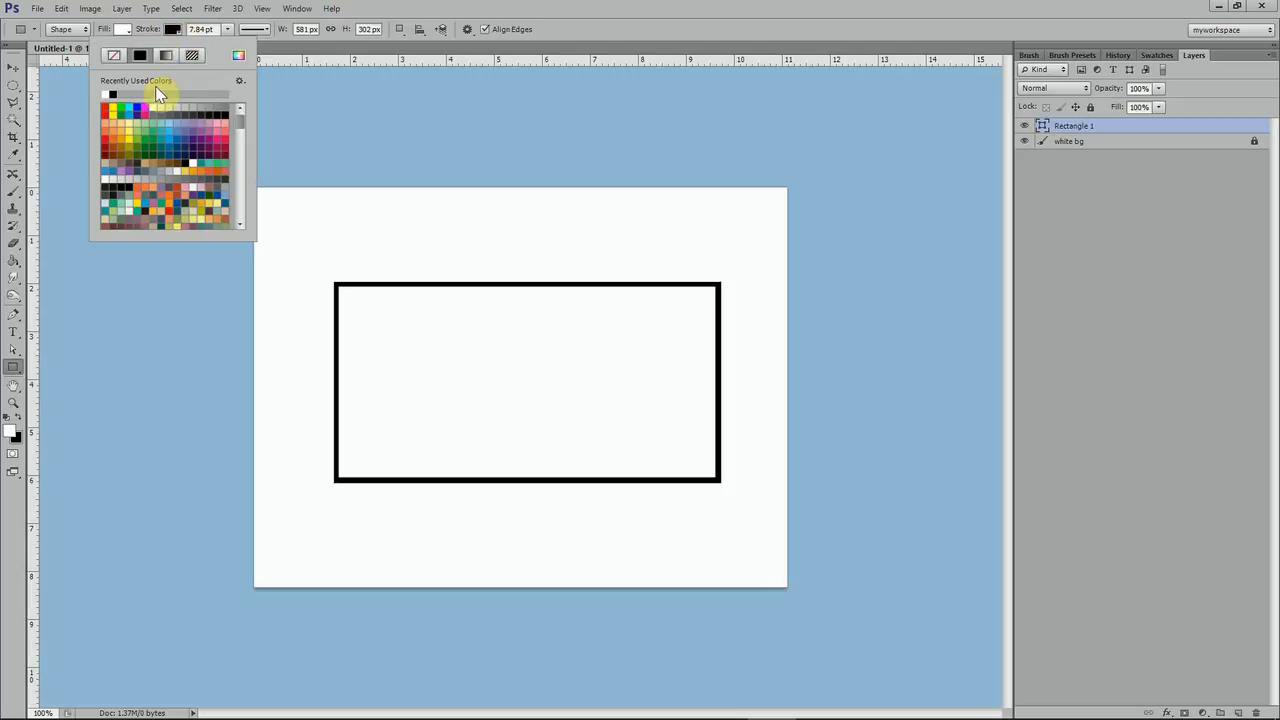
left_click(147, 106)
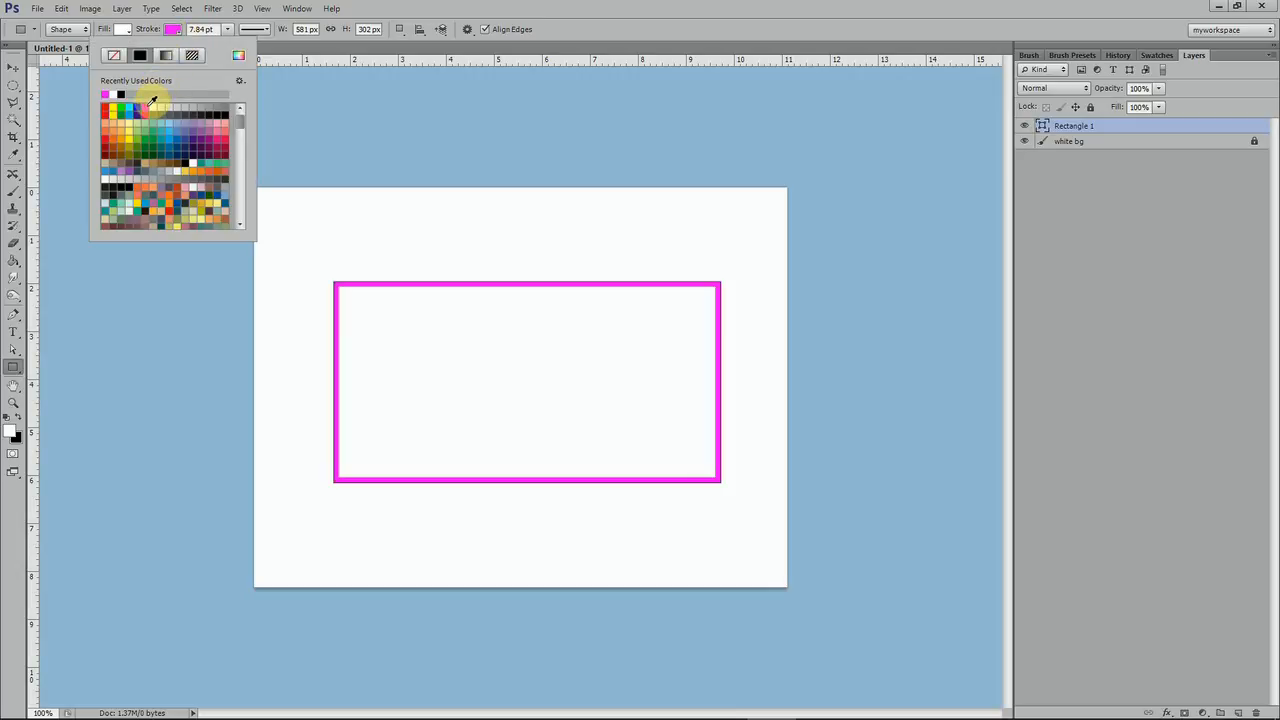
left_click(437, 14)
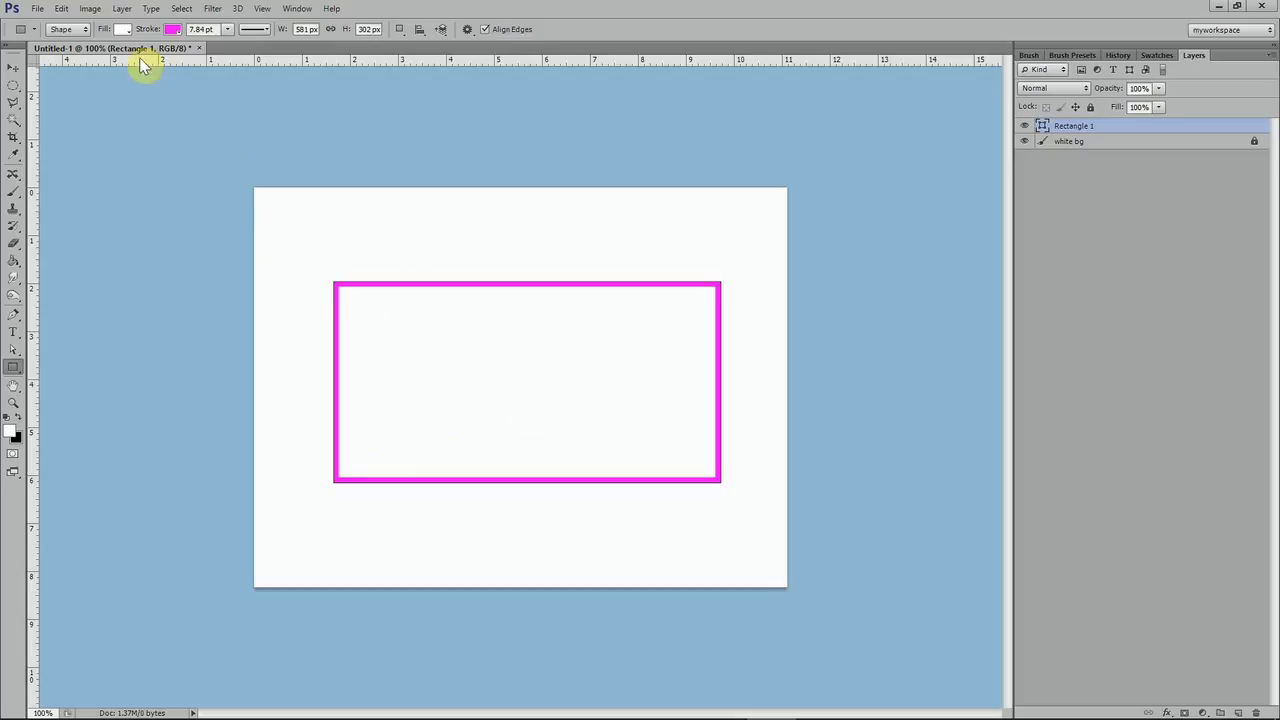
Set the rectangle's fill colour to red
left_click(124, 30)
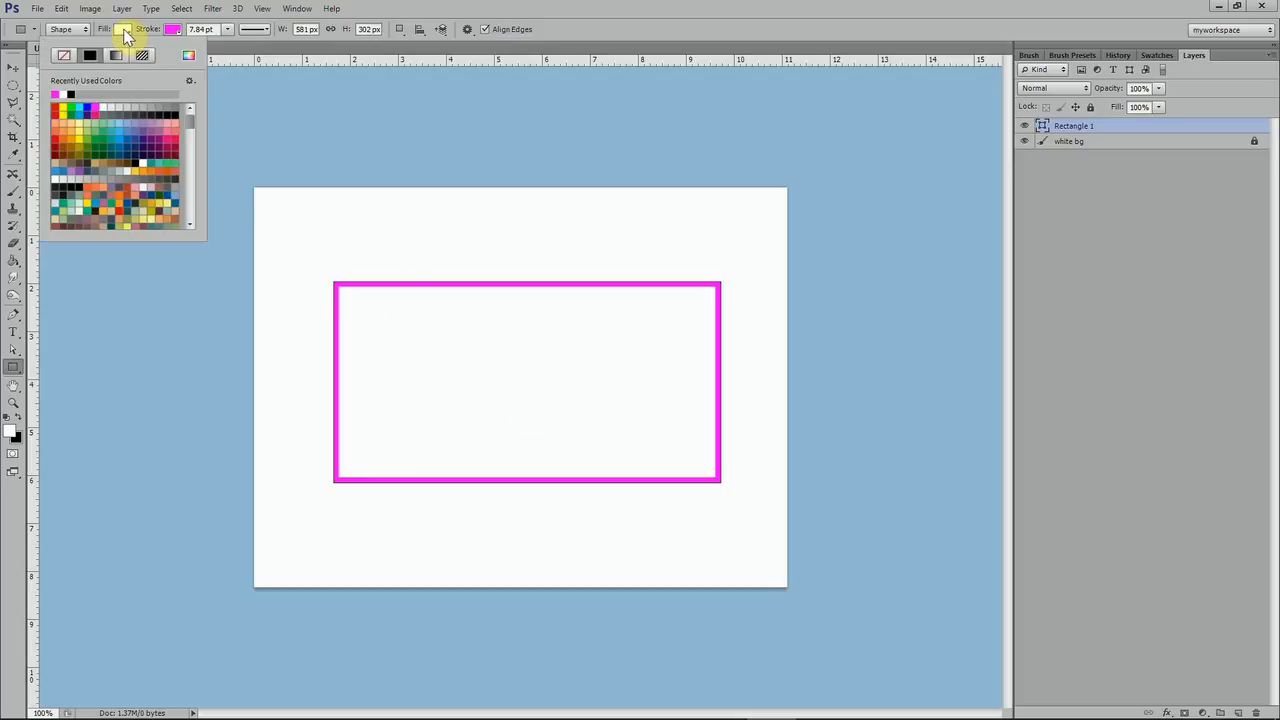
left_click(99, 110)
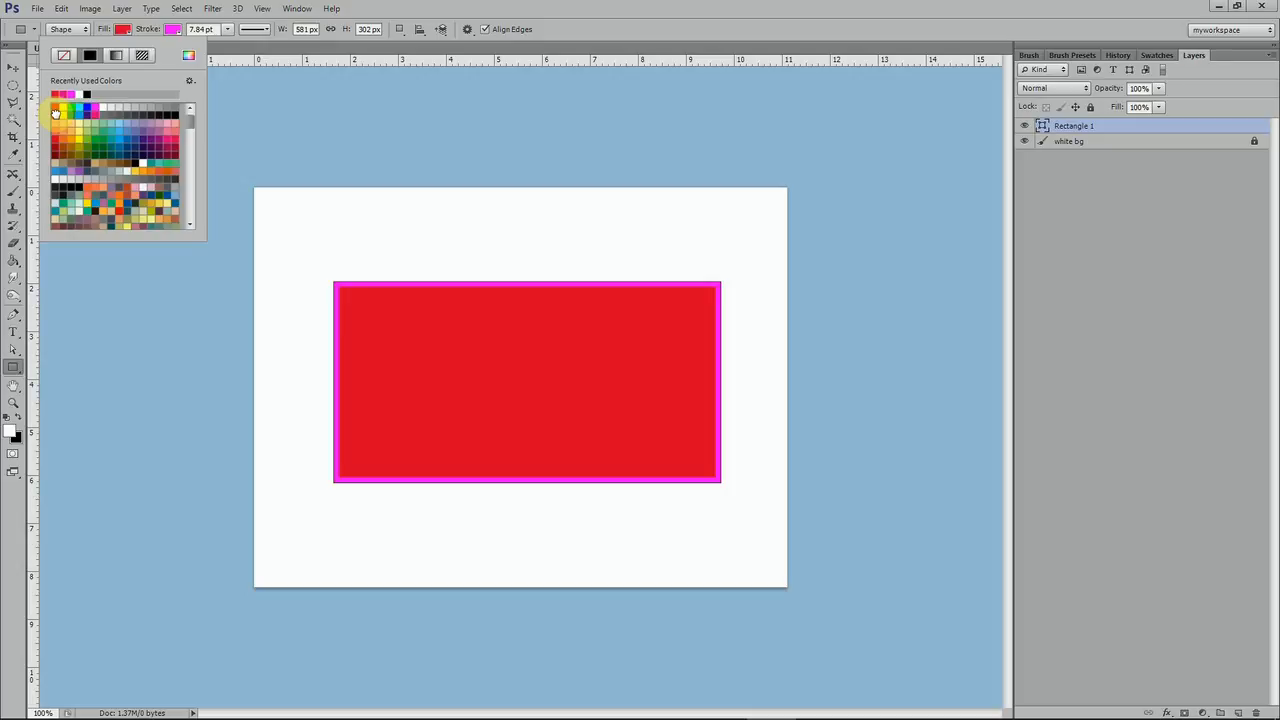
left_click(500, 15)
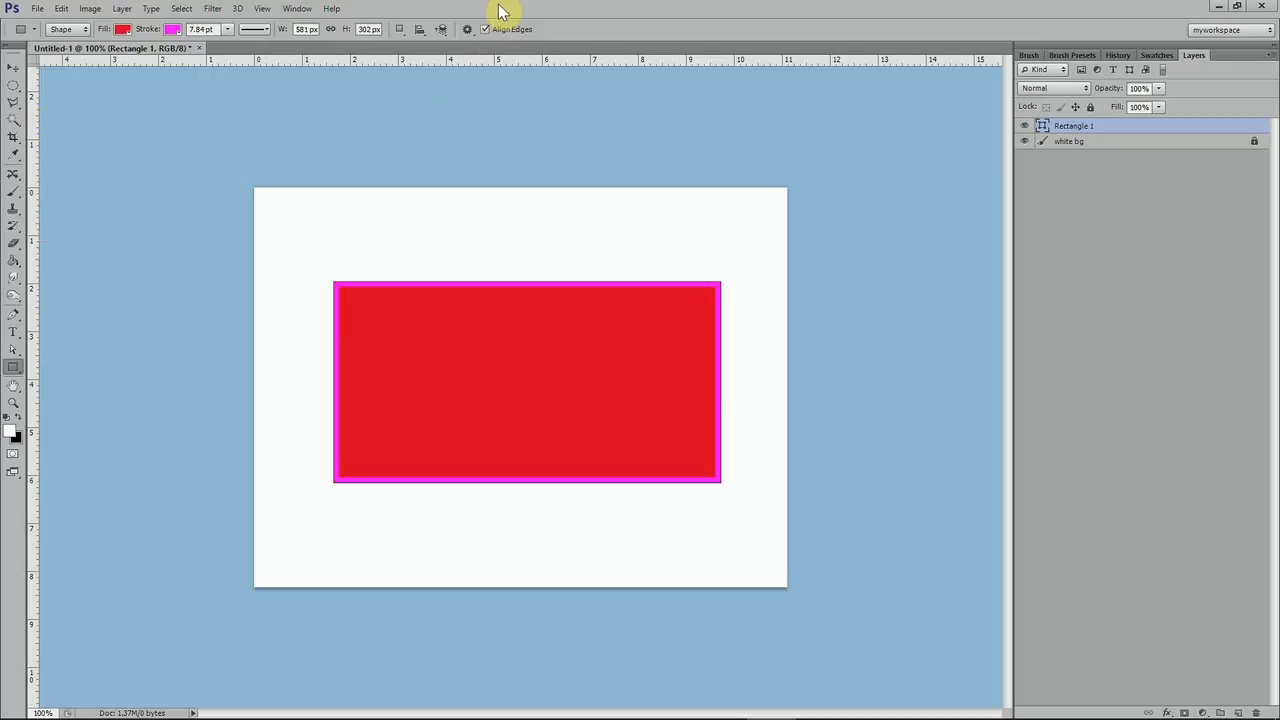
Set the rectangle's stroke colour to black
left_click(176, 31)
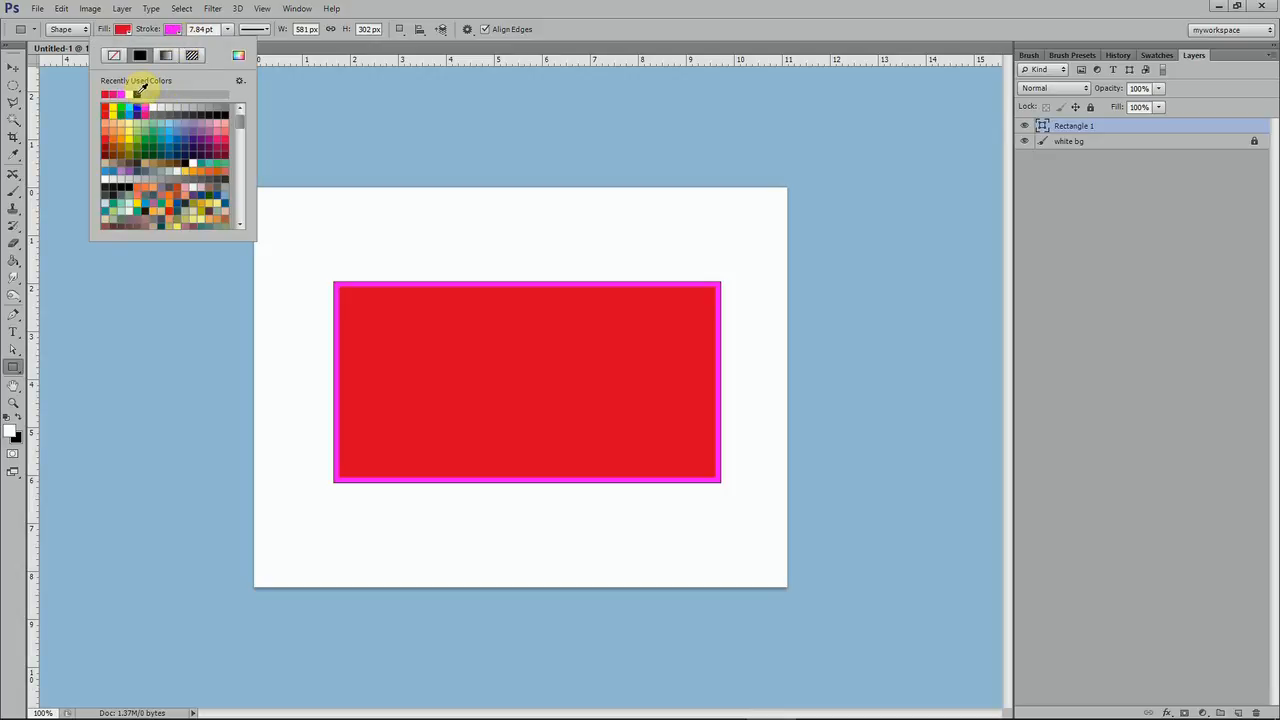
left_click(138, 93)
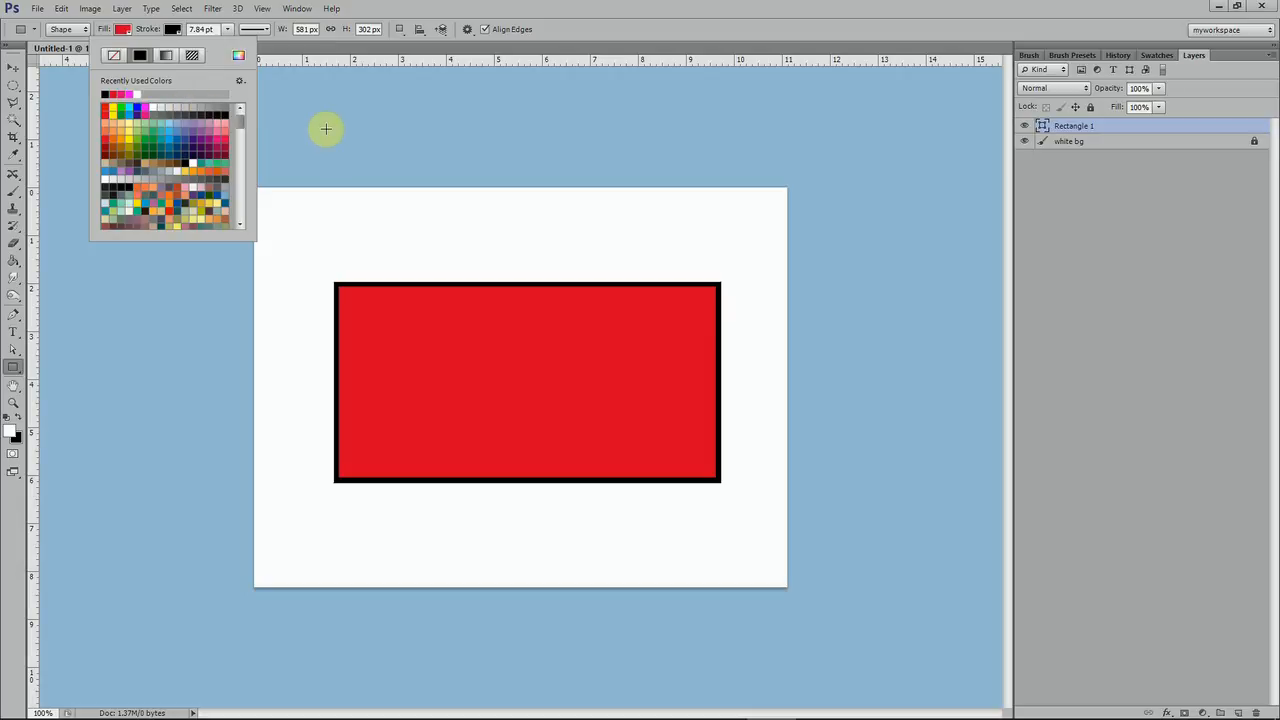
left_click(12, 72)
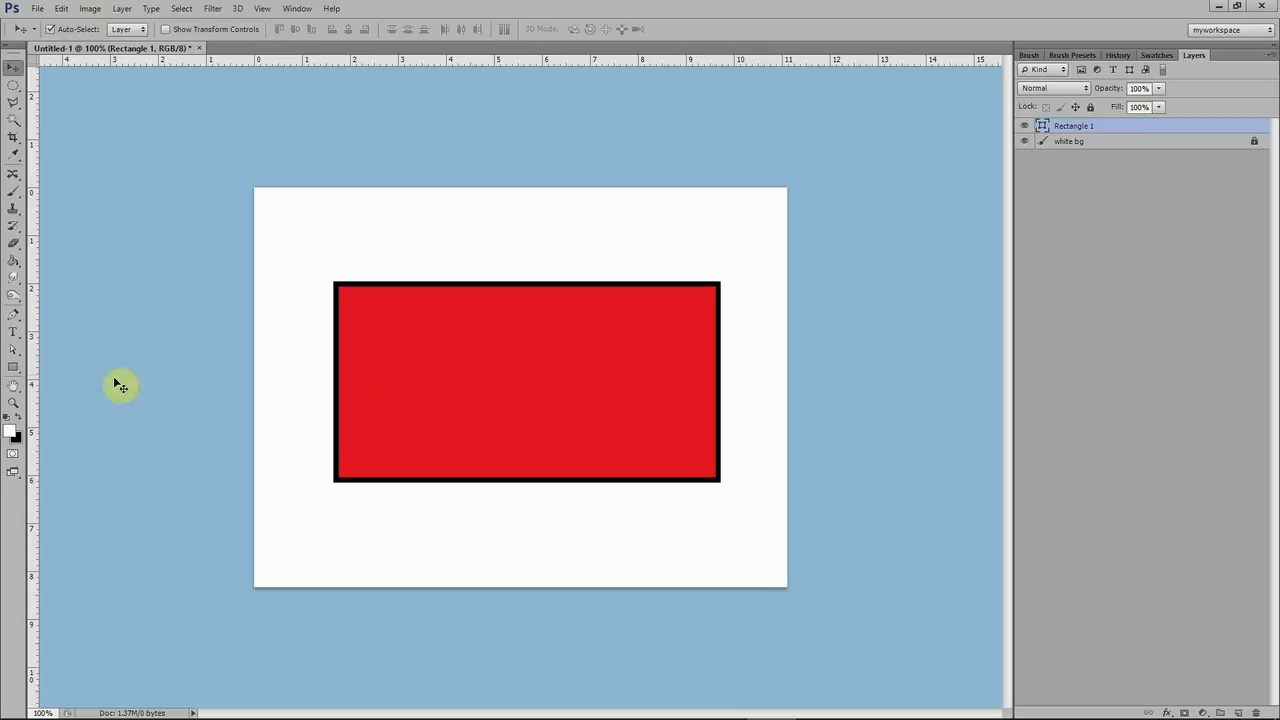
Set the rectangle's width to 500 px and move the shape up and slightly to the right on the canvas
left_click(12, 372)
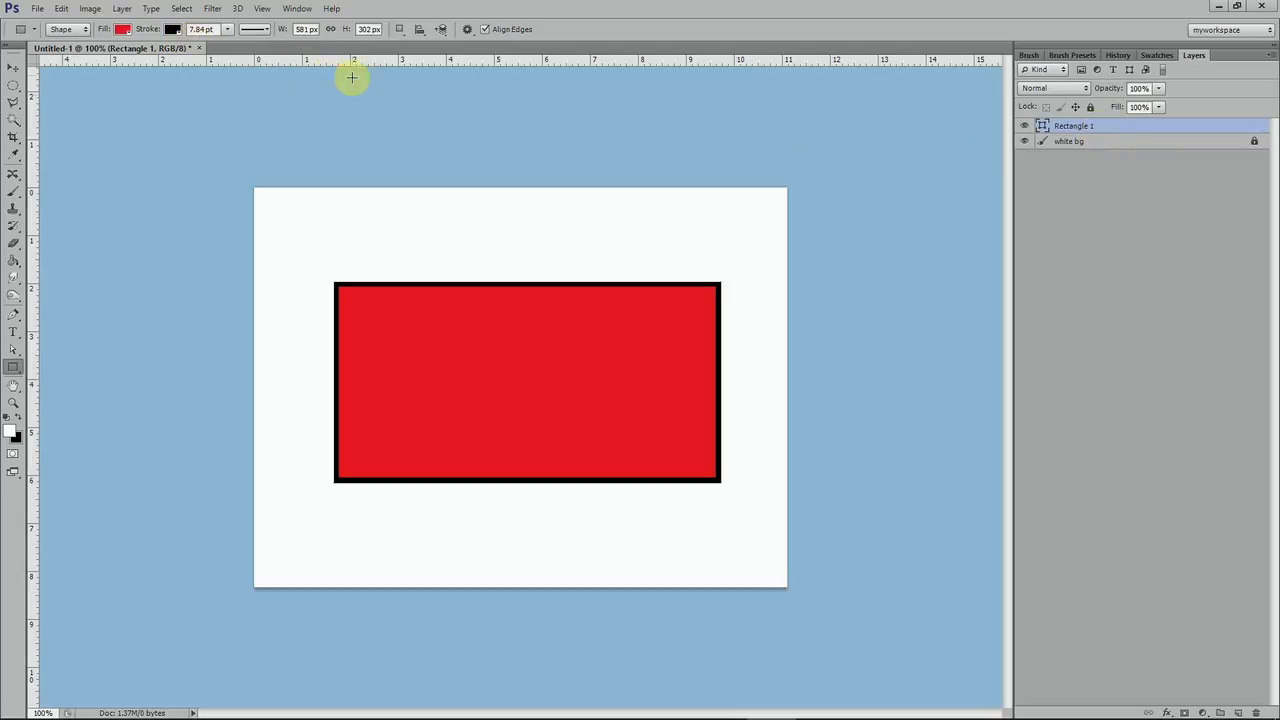
left_click(312, 30)
left_click_drag(315, 29, 289, 31)
type("500")
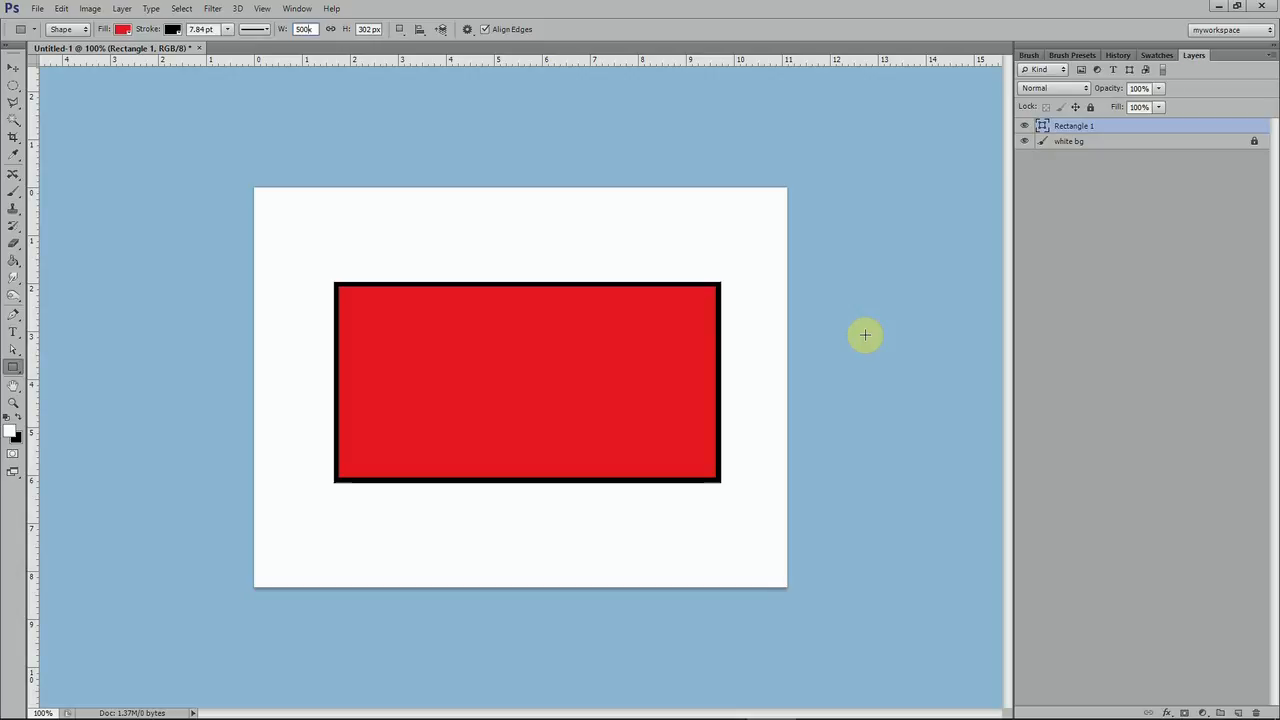
key("Return")
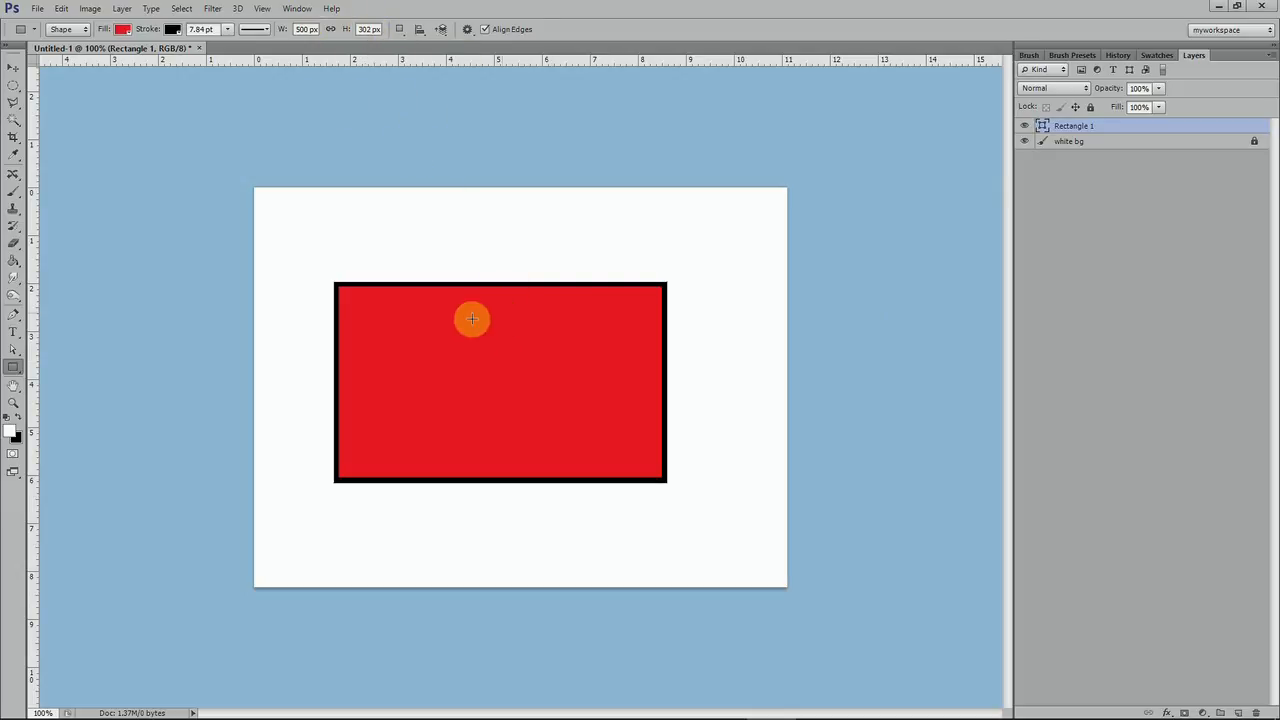
left_click(14, 67)
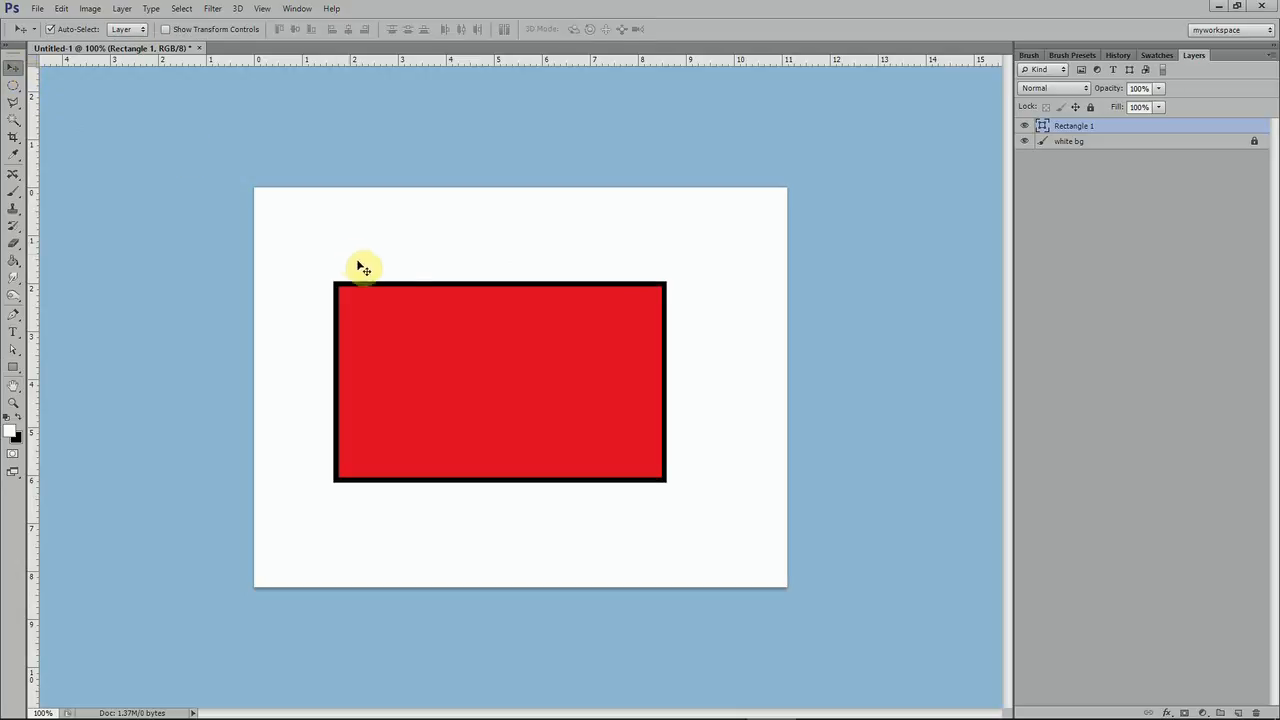
mouse_move(398, 289)
left_mouse_down()
mouse_move(445, 287)
mouse_move(409, 282)
mouse_move(419, 296)
left_mouse_up()
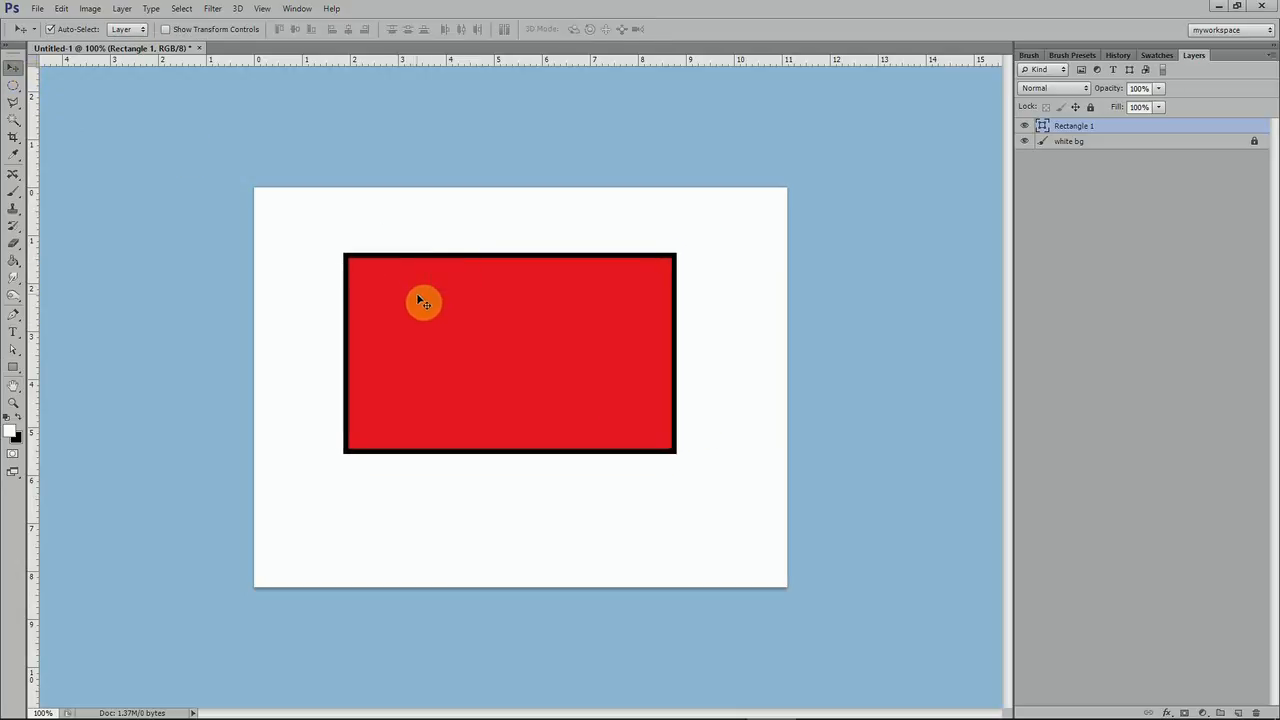
Add a new layer above the red rectangle and set the Rectangle tool's stroke to no color
left_click(14, 369)
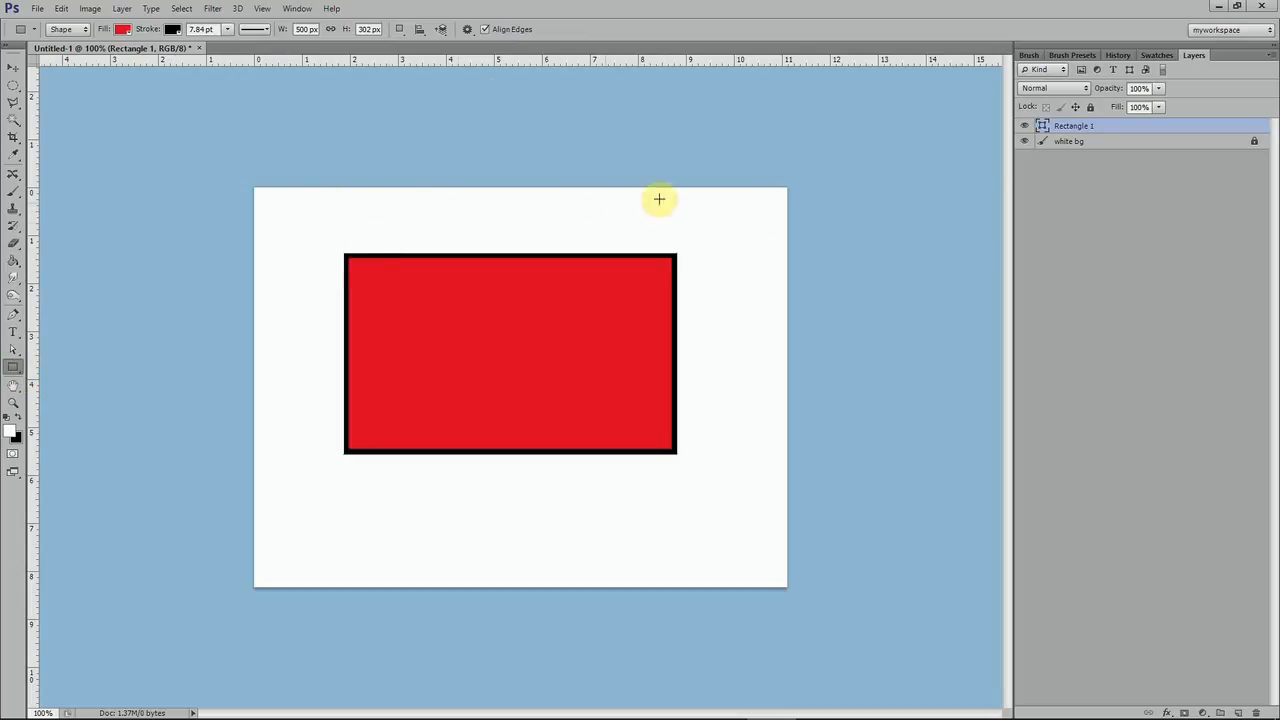
left_click(1238, 712)
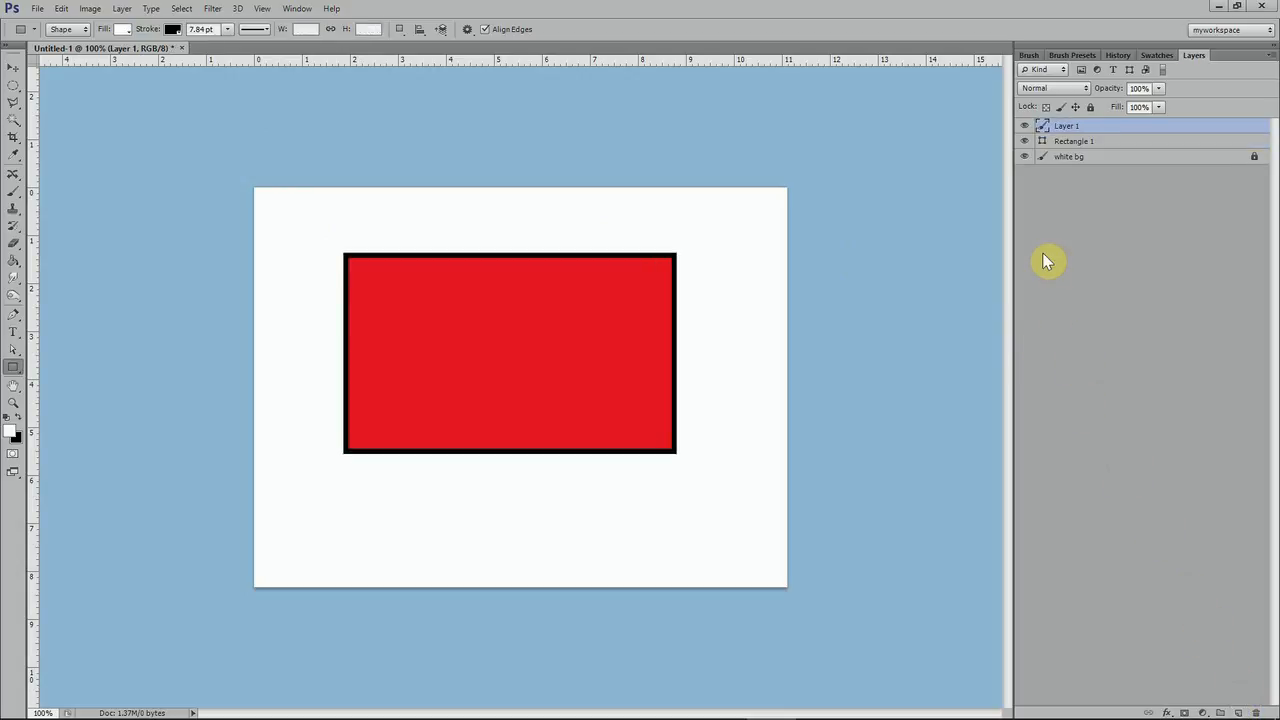
left_click(179, 35)
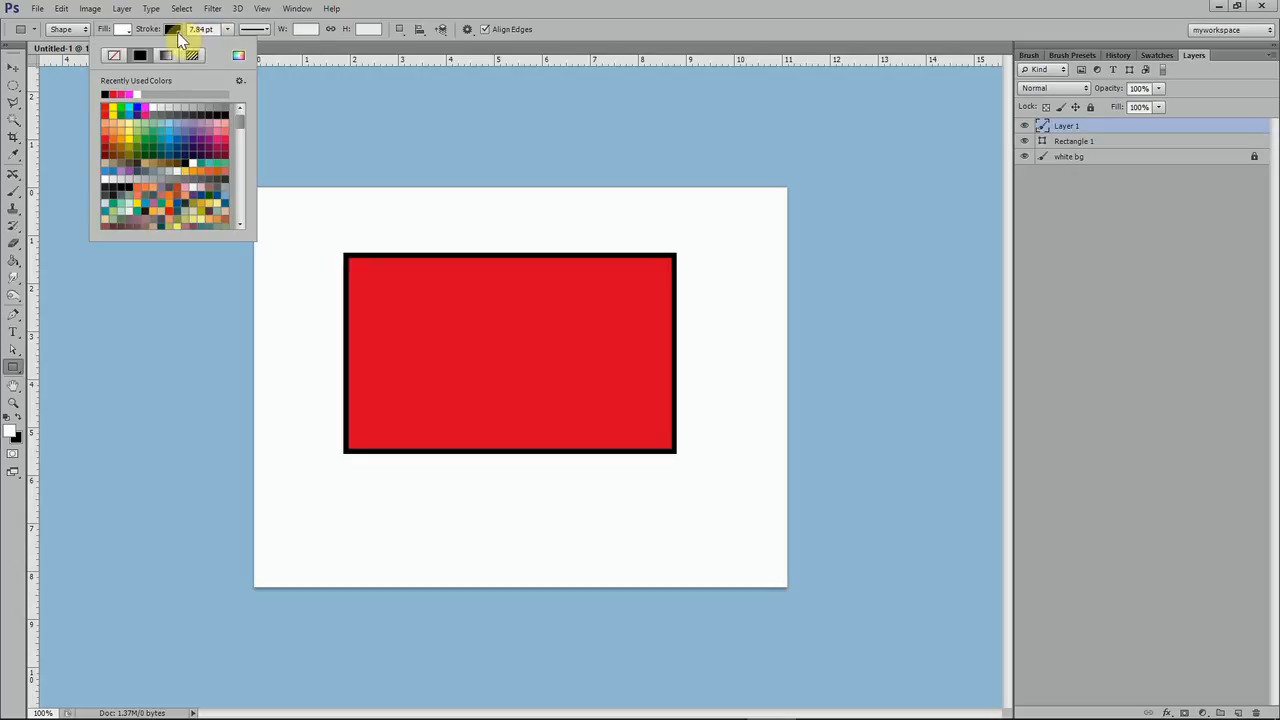
left_click(111, 58)
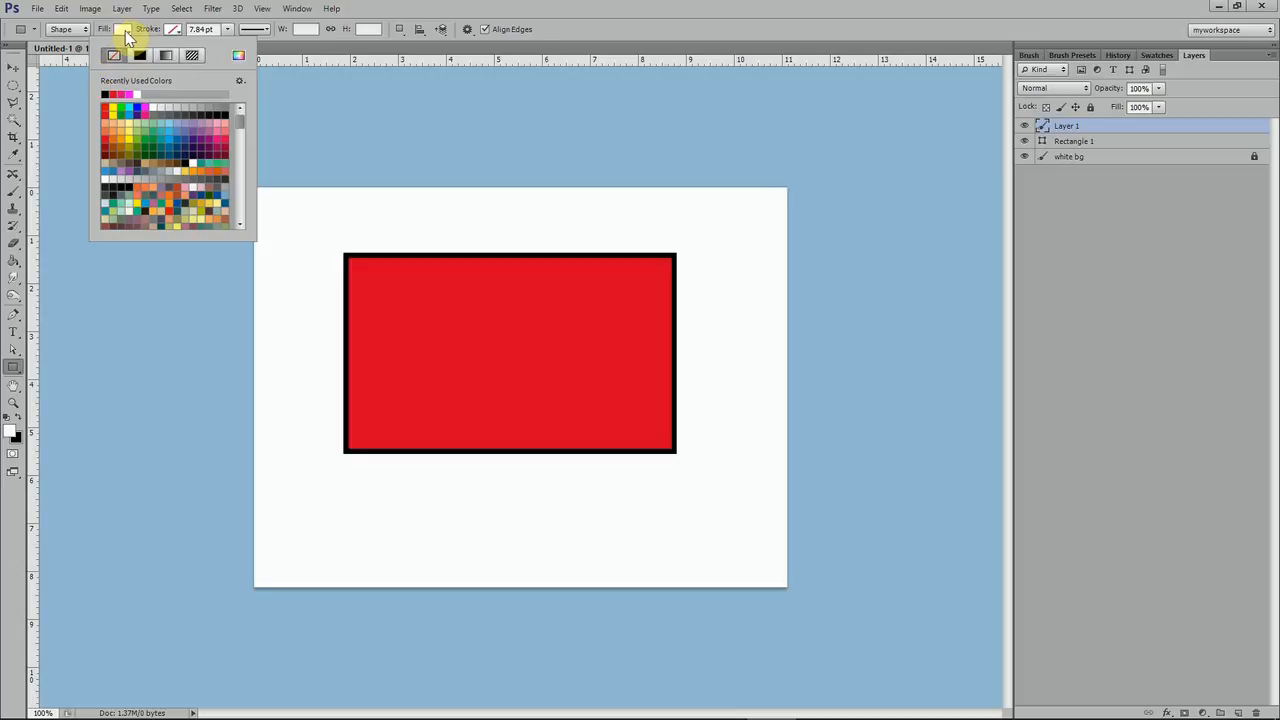
Set the fill to yellow and draw a rectangle about 327 by 185 px inside the red rectangle on the new layer
left_click(122, 30)
left_click(63, 110)
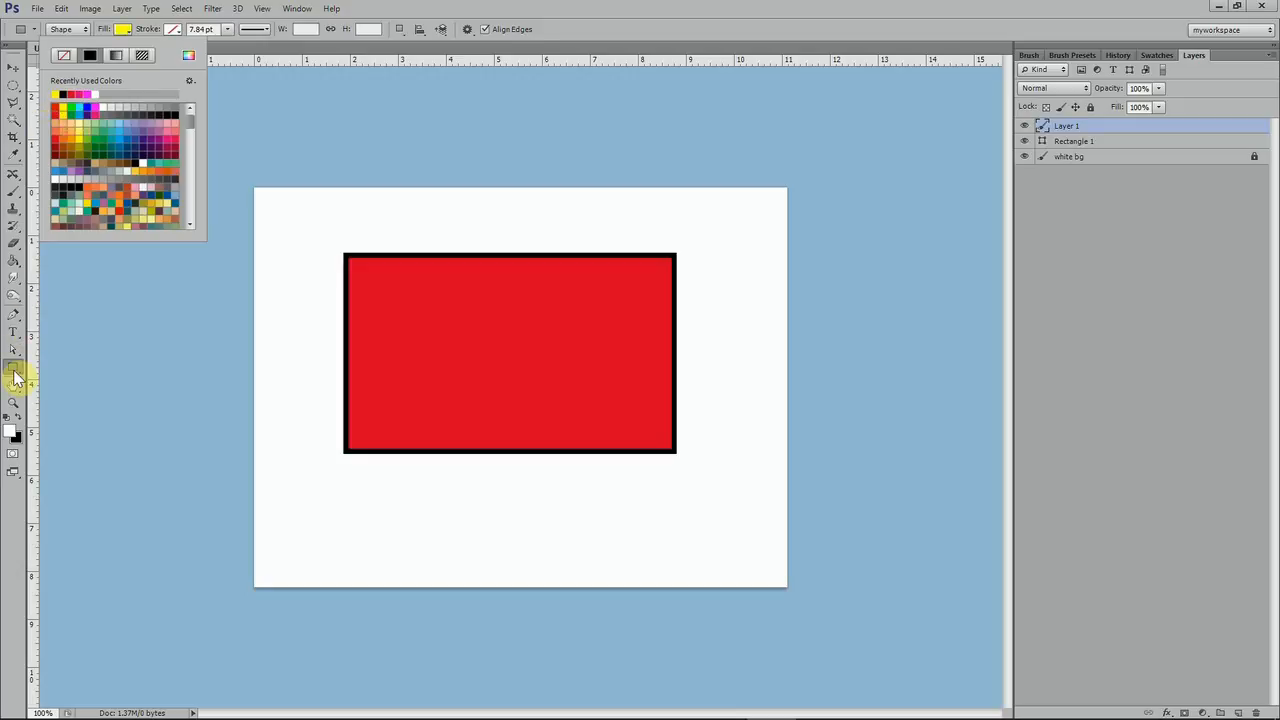
left_click(14, 374)
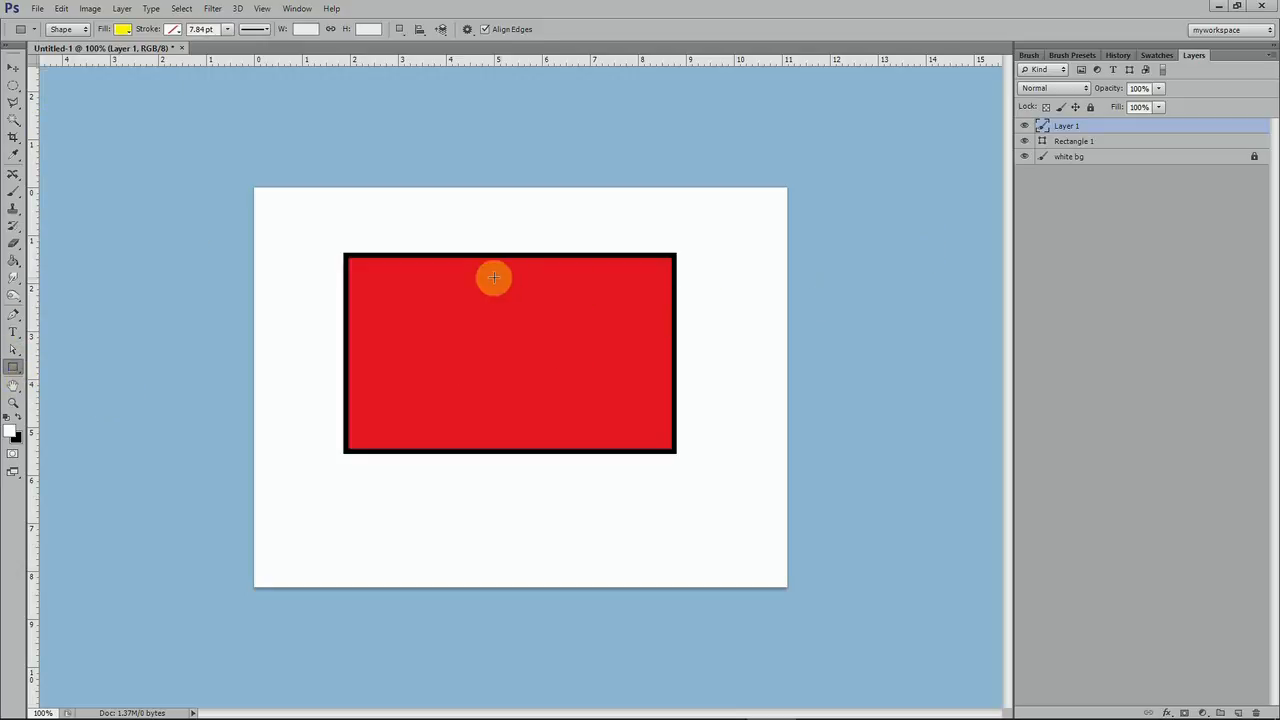
left_click_drag(419, 304, 636, 426)
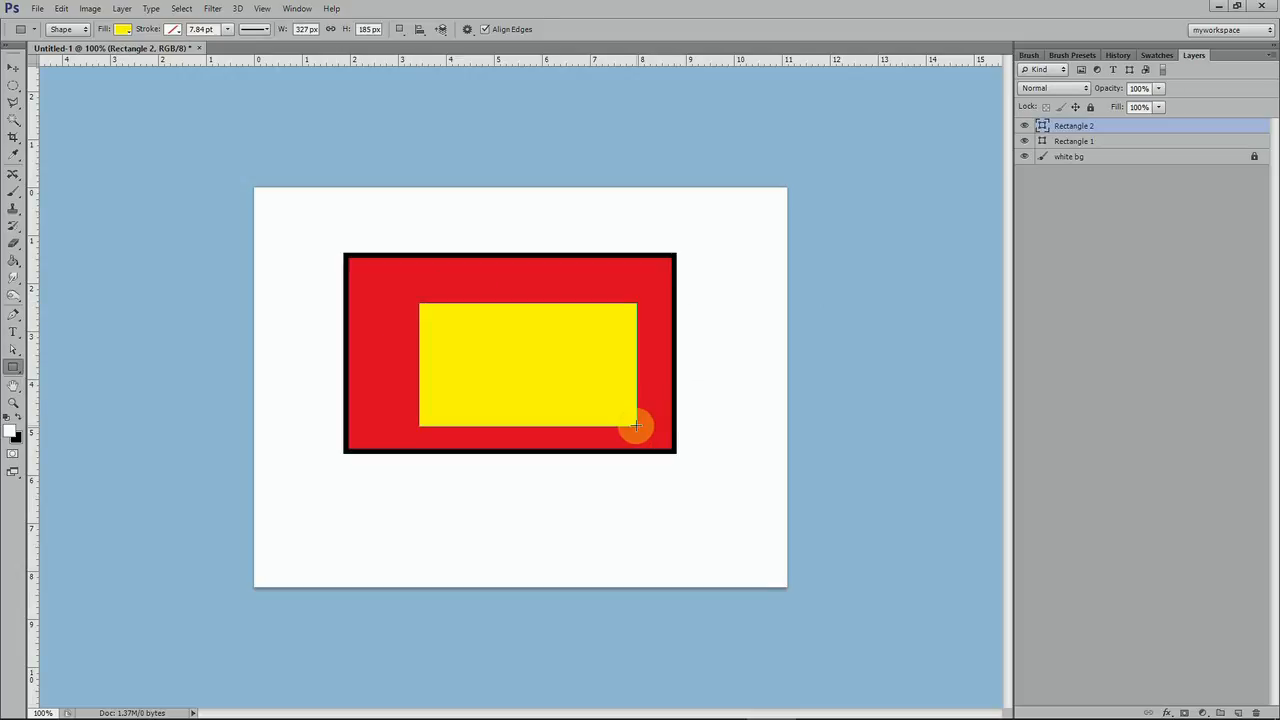
Rename the yellow rectangle's layer to "yellow reg"
left_click(13, 68)
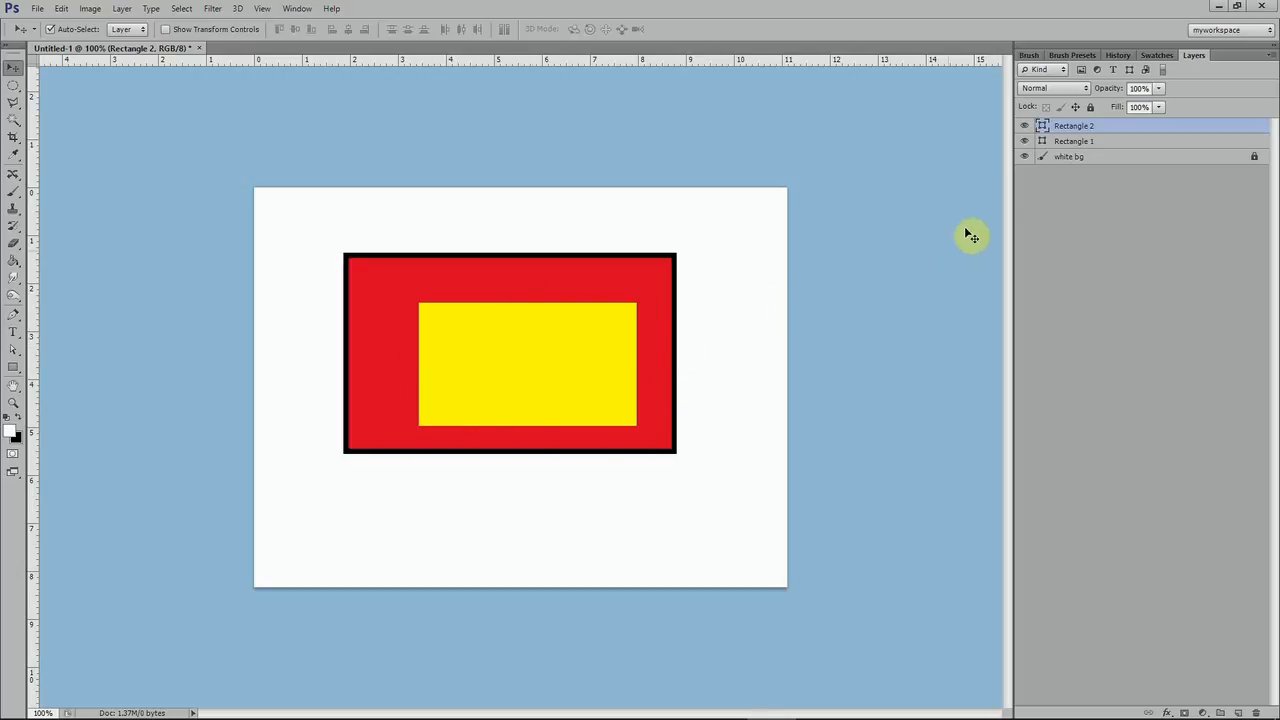
double_click(1081, 127)
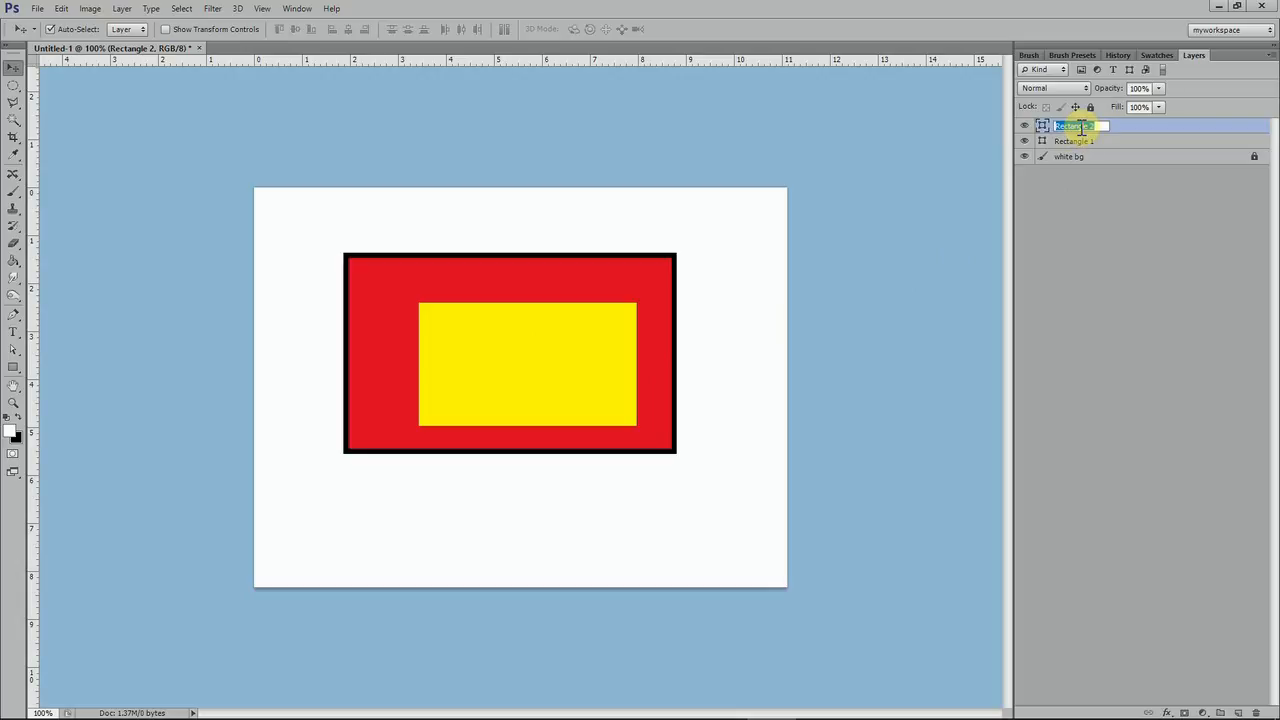
type("yellow reg")
left_click(1083, 250)
Rename the red rectangle's layer to "red reg" and deselect all layers
double_click(1072, 141)
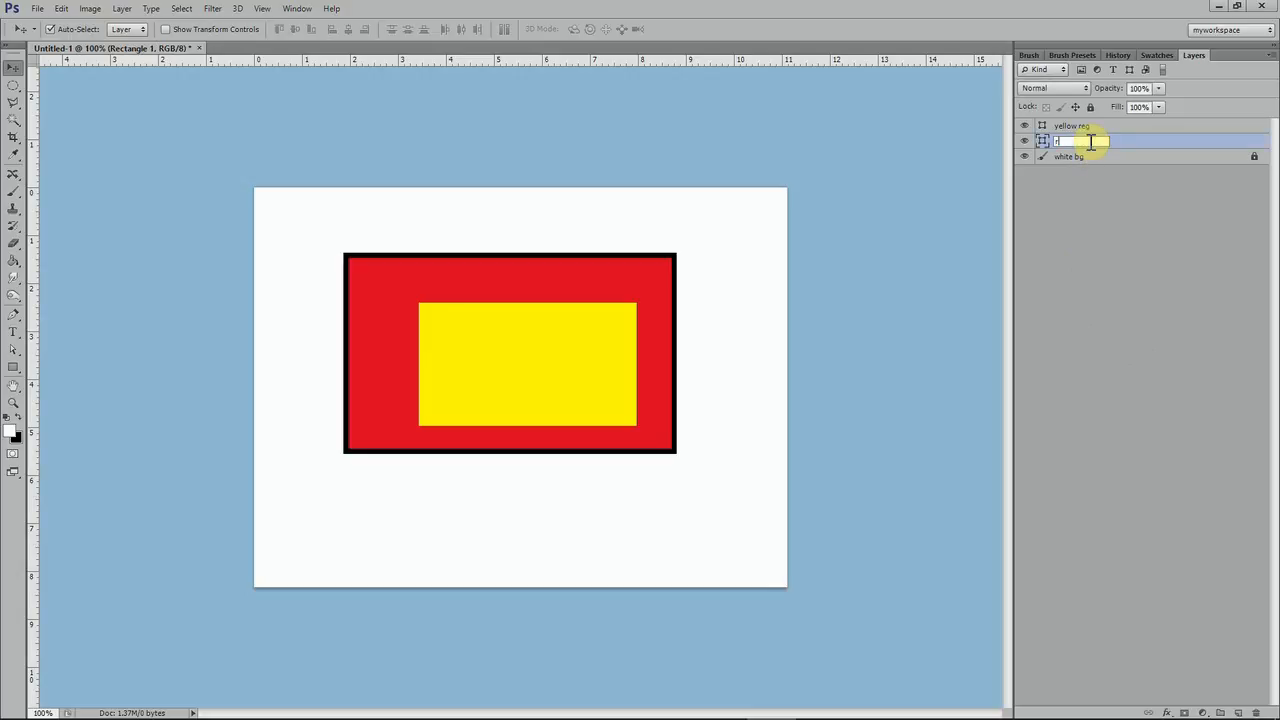
type("red reg")
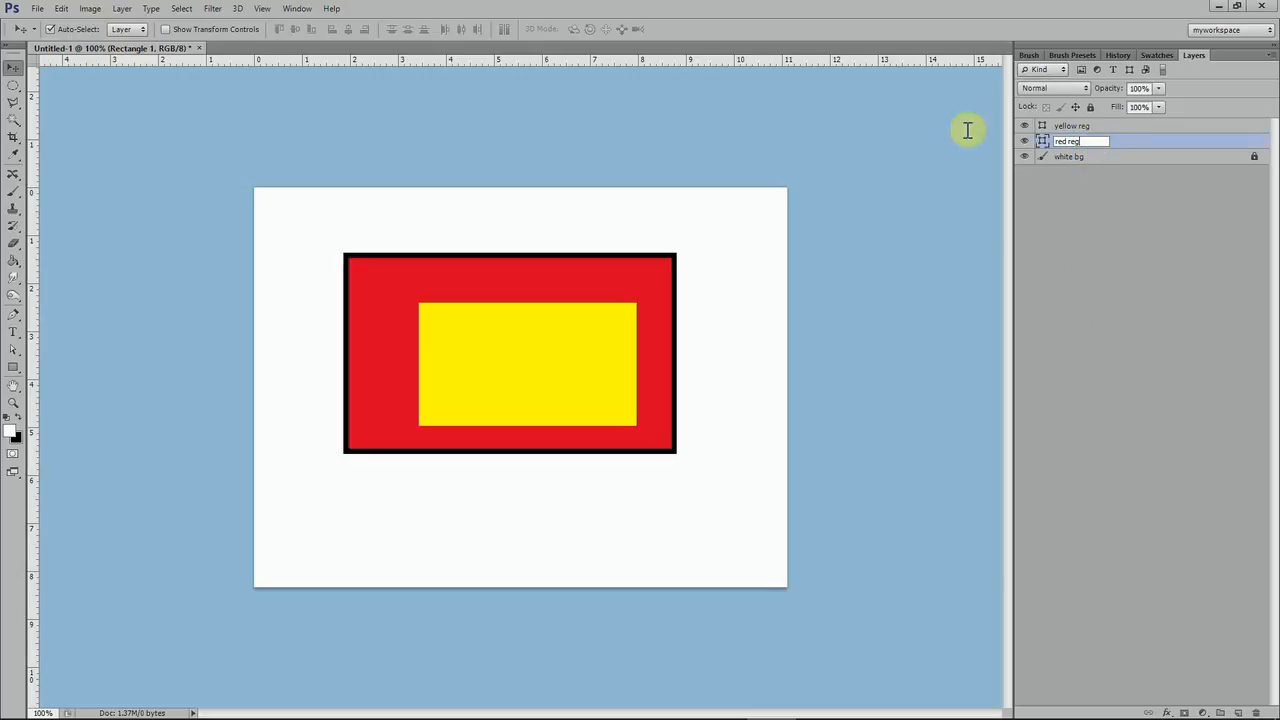
left_click(1148, 237)
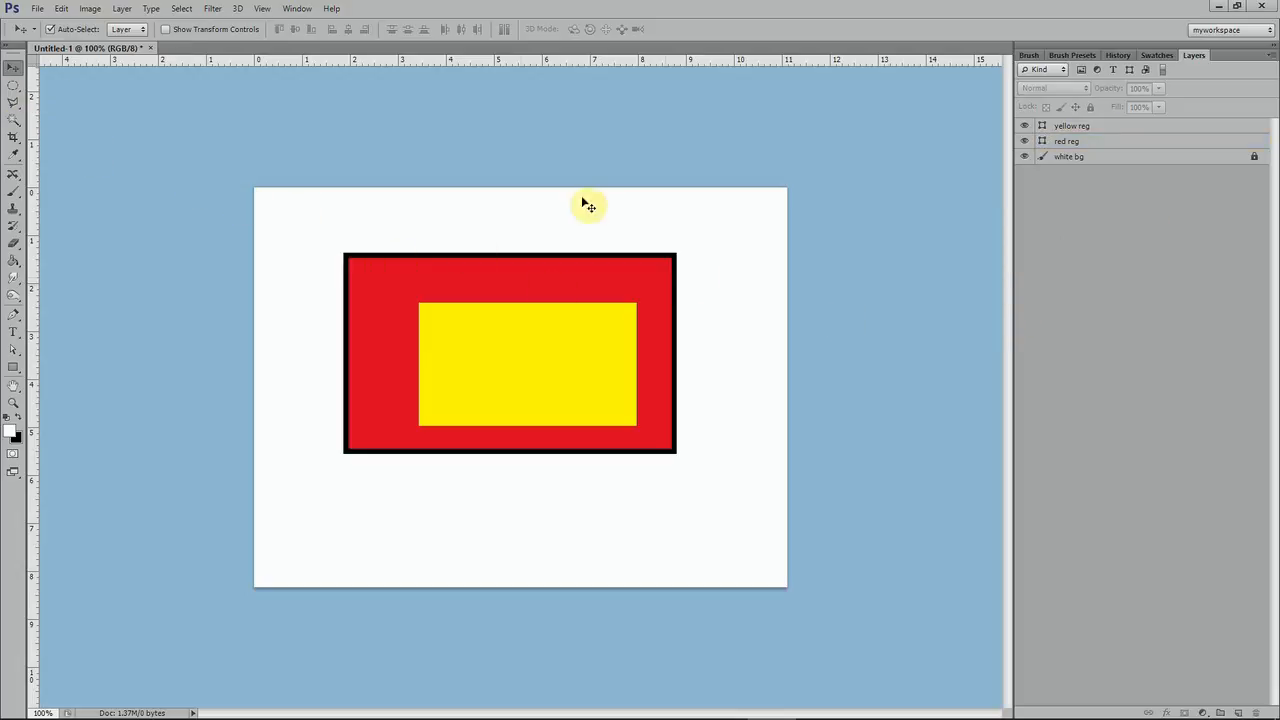
Move the yellow rectangle to the canvas's lower-right corner and the red rectangle toward the upper-left corner so they no longer overlap
left_click(14, 70)
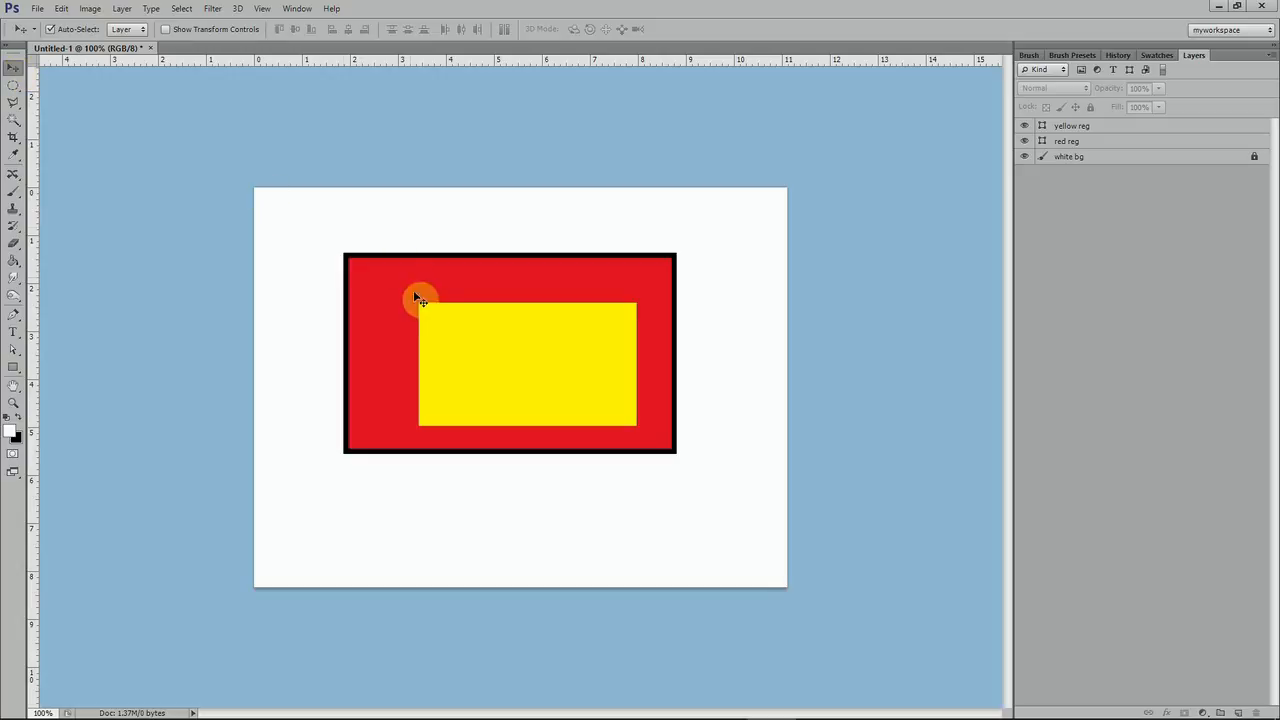
left_click(1124, 131)
left_click_drag(540, 372, 669, 512)
left_click_drag(513, 306, 554, 342)
left_click_drag(540, 421, 481, 283)
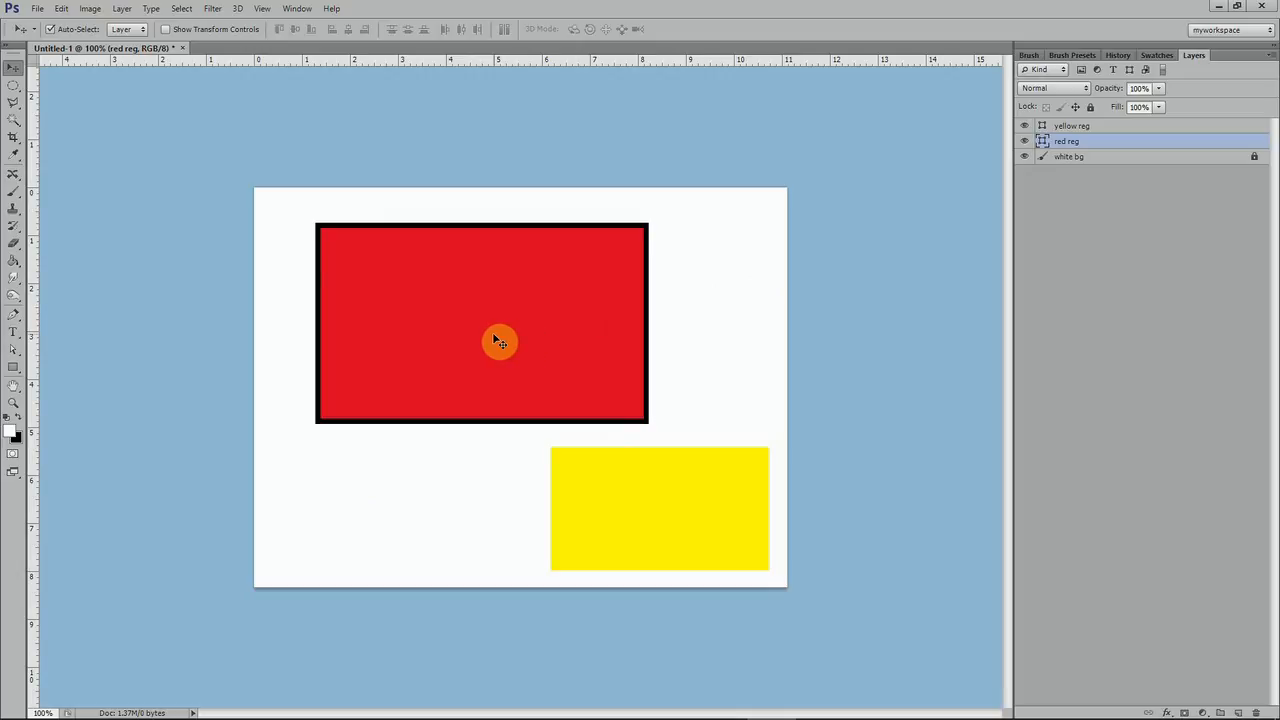
left_click_drag(500, 298, 470, 296)
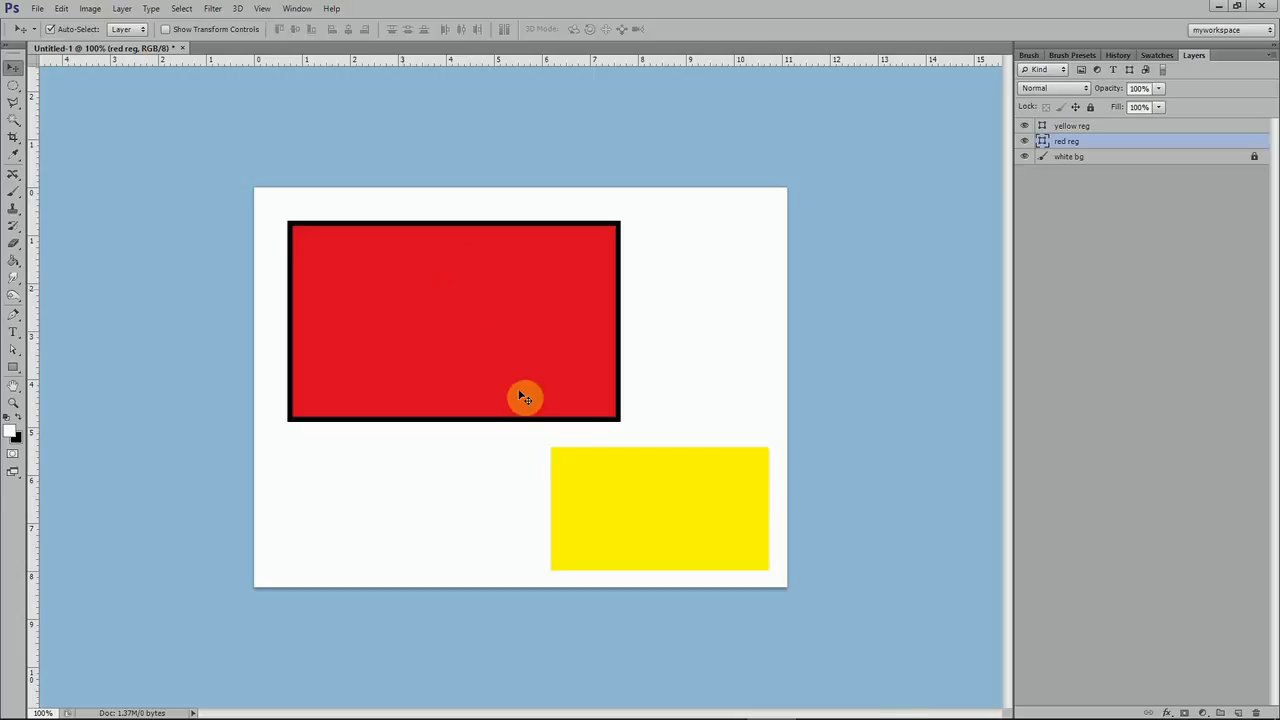